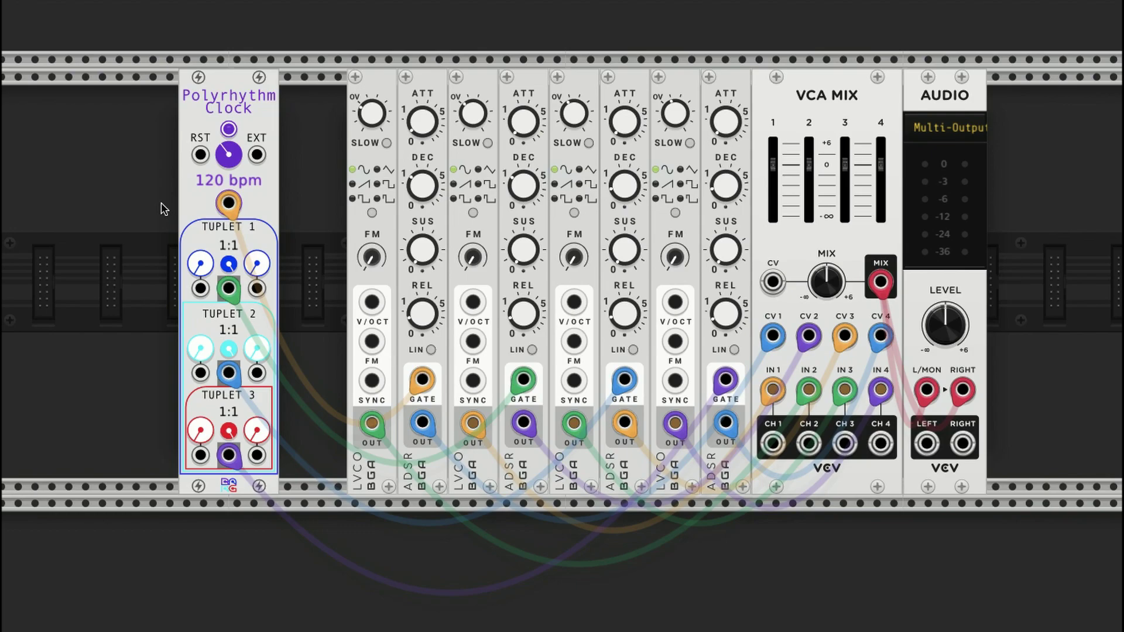
mouse_move(229, 202)
left_click_drag(208, 271, 209, 253)
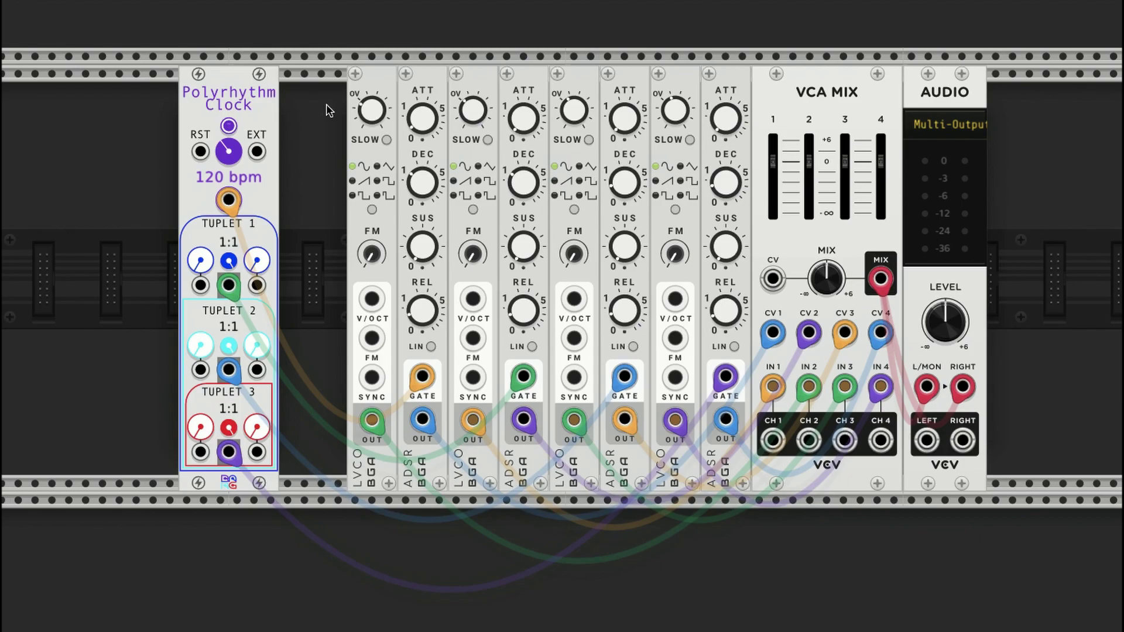
left_click_drag(319, 110, 728, 76)
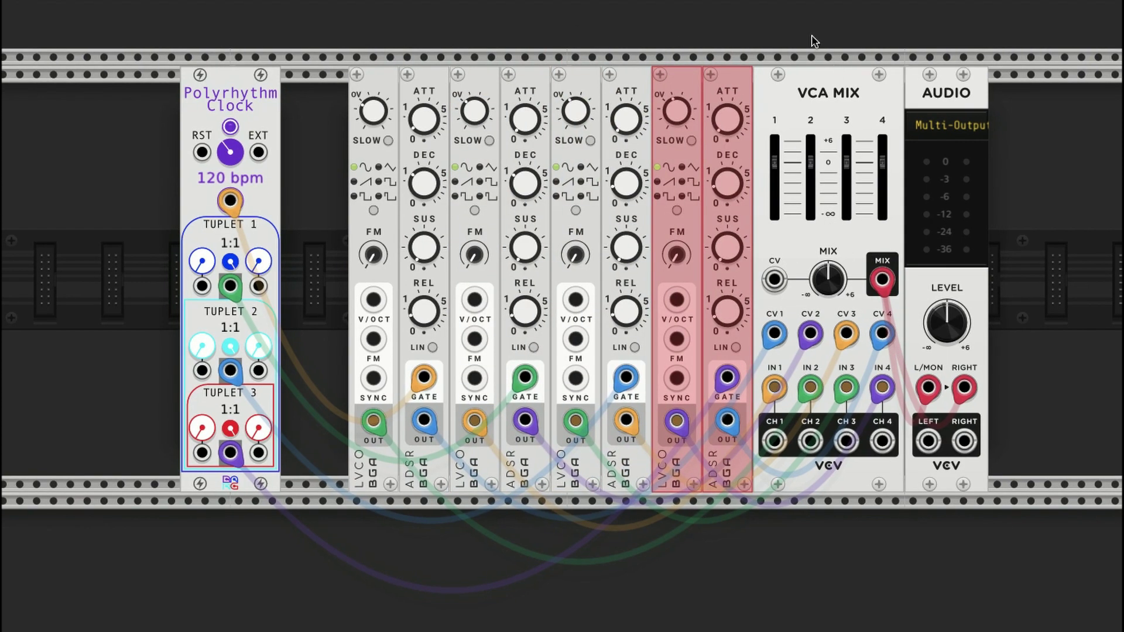
left_click(812, 39)
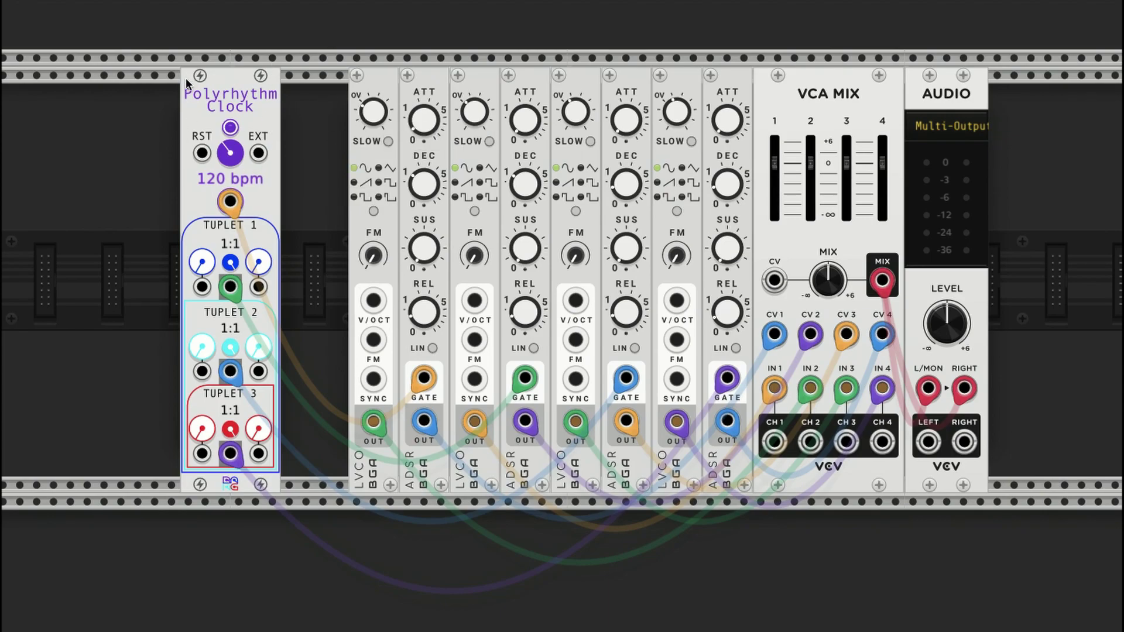
- Start the Polyrhythm Clock and set Tuplet 1's rhythm to 2 for a 2:1 ratio
left_click(231, 127)
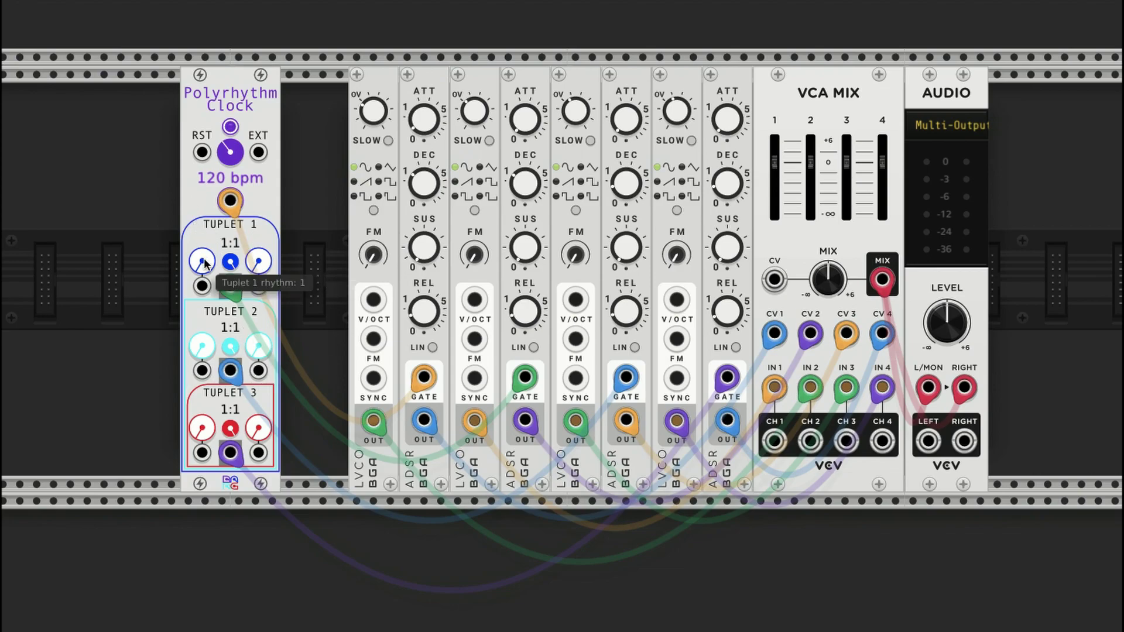
left_click(230, 127)
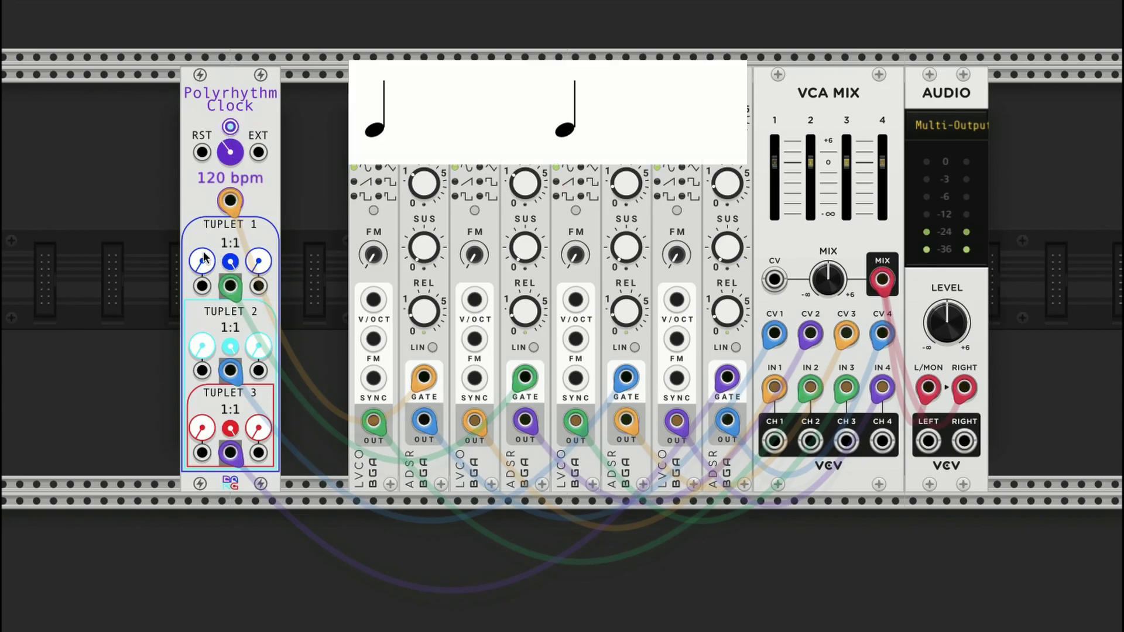
left_click_drag(202, 271, 202, 254)
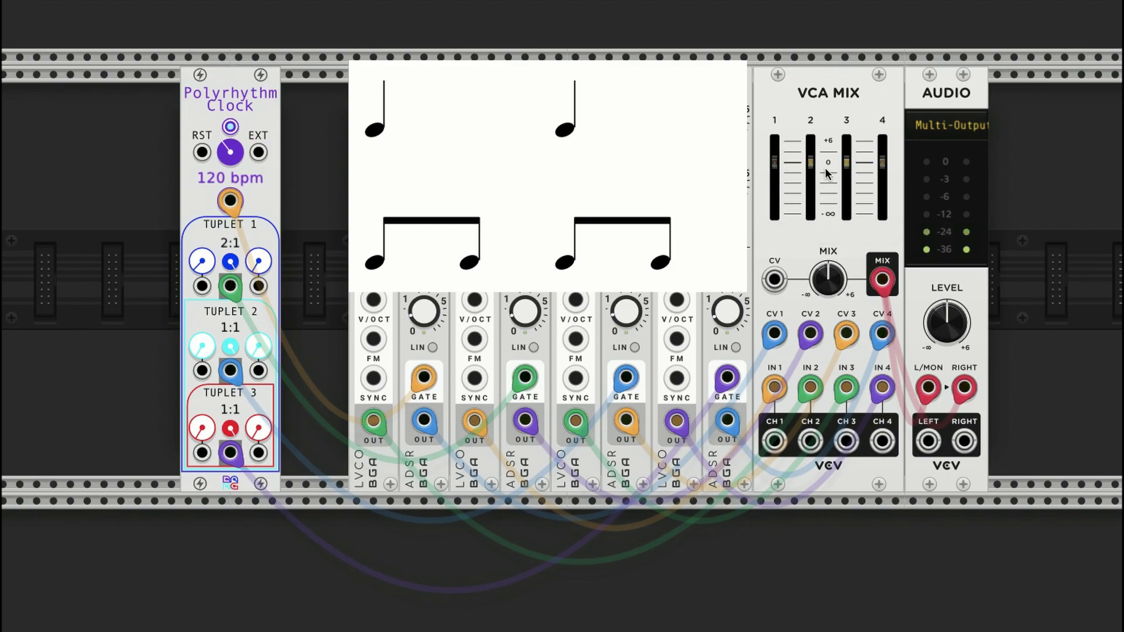
- Lower the channel 3 and channel 4 levels on the VCA MIX all the way down
left_click_drag(849, 164, 849, 214)
left_click_drag(883, 162, 882, 212)
- Set Tuplet 2's rhythm to 2 for a 2:1 ratio and raise VCA MIX channel 3 back to 0 dB
mouse_move(226, 153)
mouse_move(202, 347)
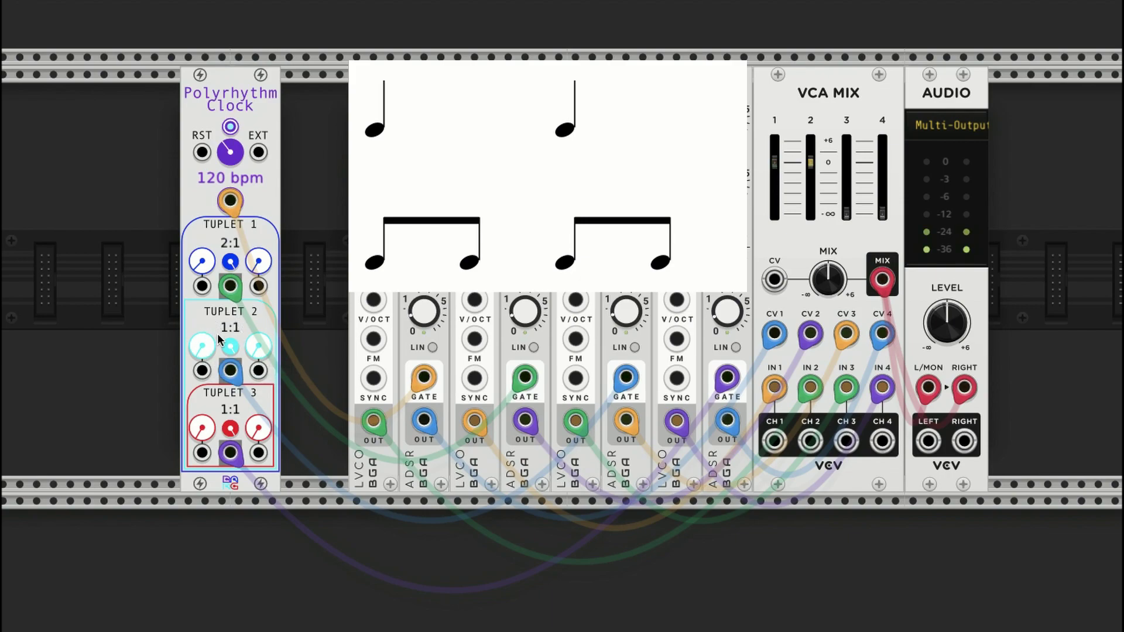
left_click_drag(206, 349, 205, 334)
left_click_drag(851, 181, 852, 130)
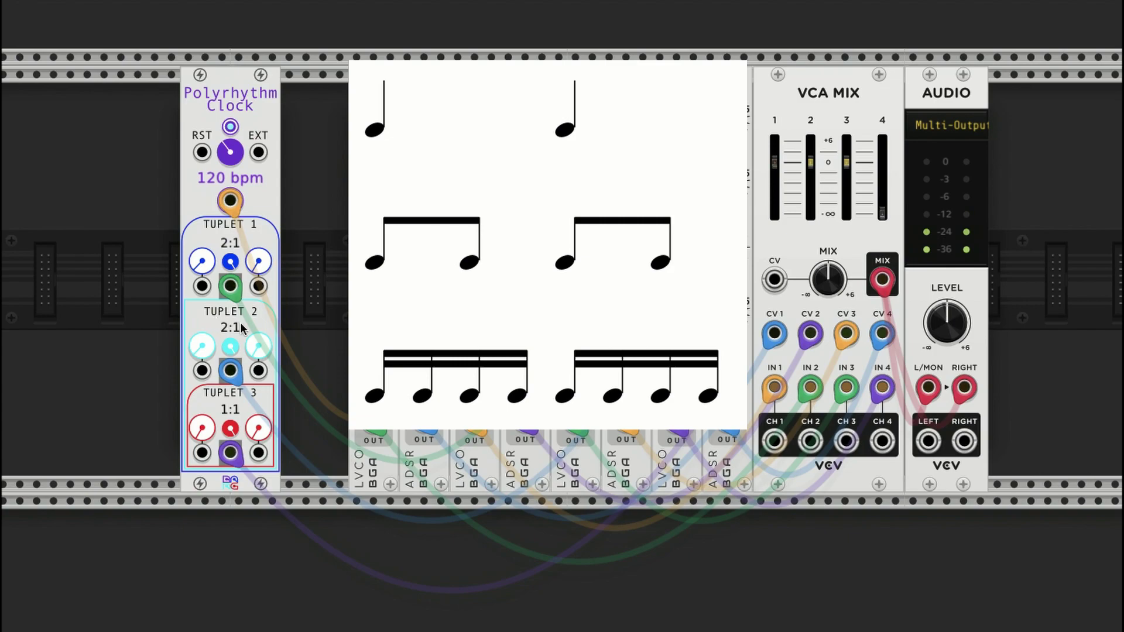
- Set Tuplet 3's rhythm to 2, reset VCA MIX channel 4 to 0 dB to hear it, and stop the clock
left_click_drag(215, 411, 215, 403)
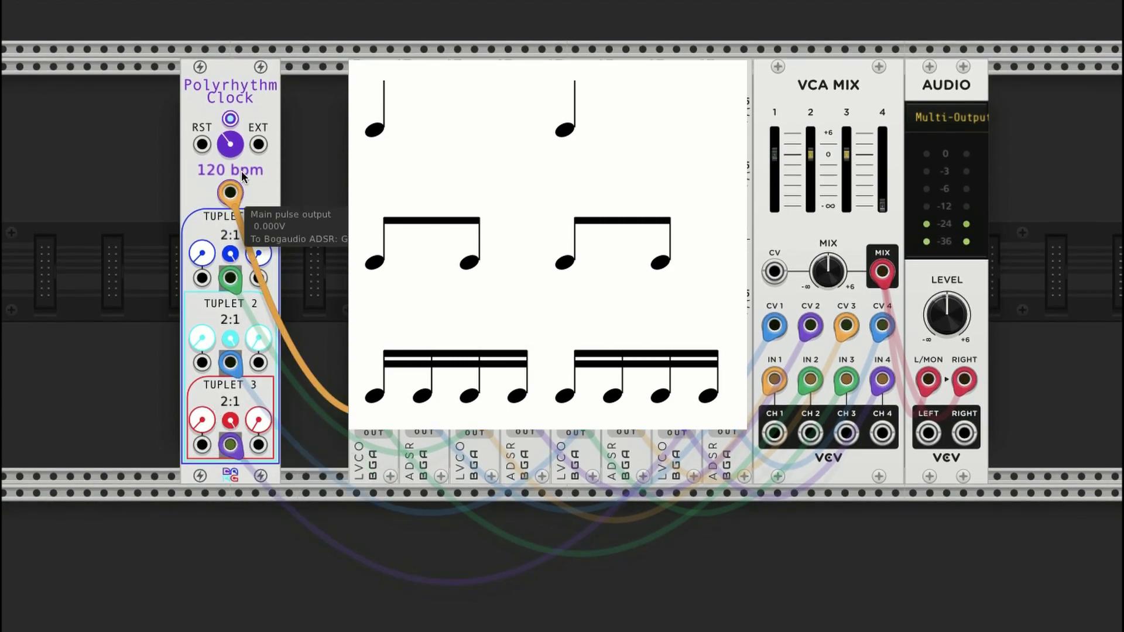
left_click(235, 146)
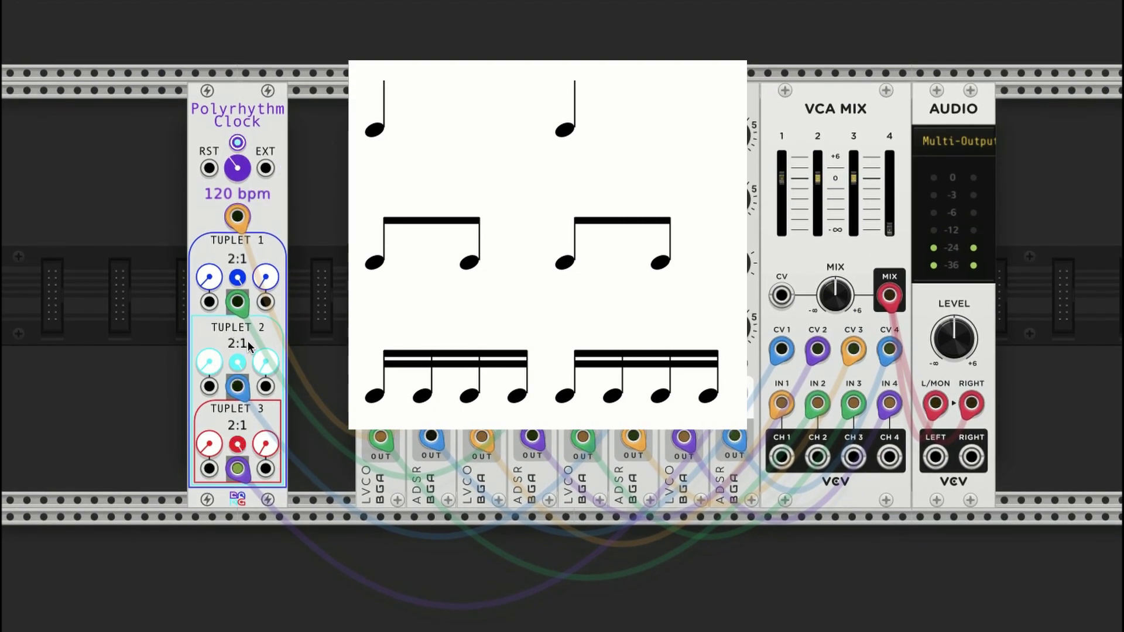
double_click(890, 227)
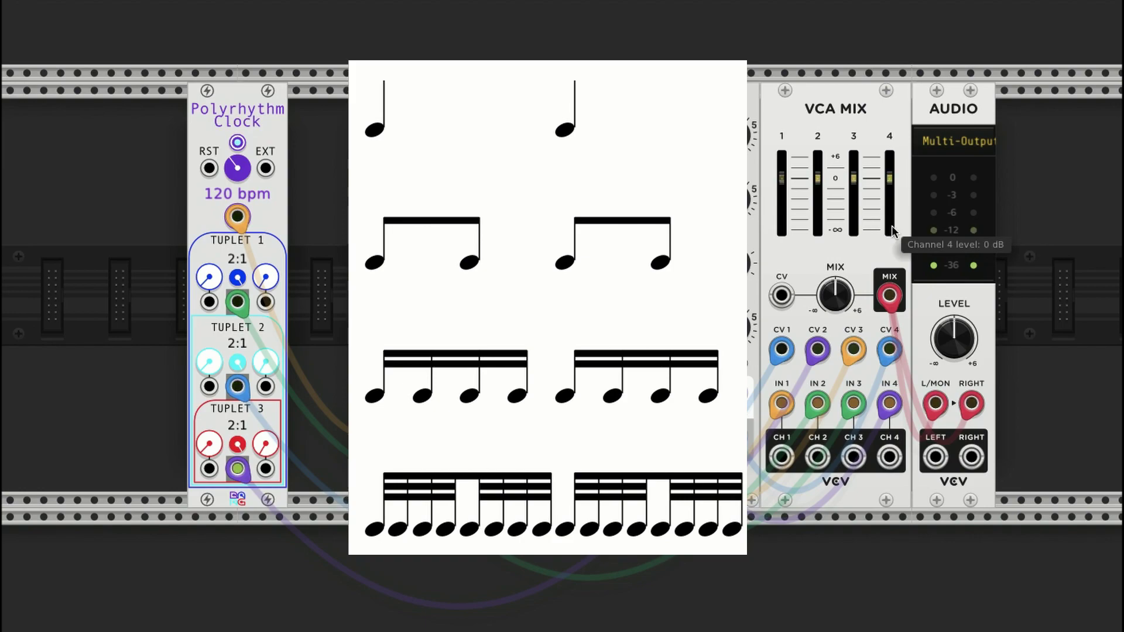
left_click(237, 142)
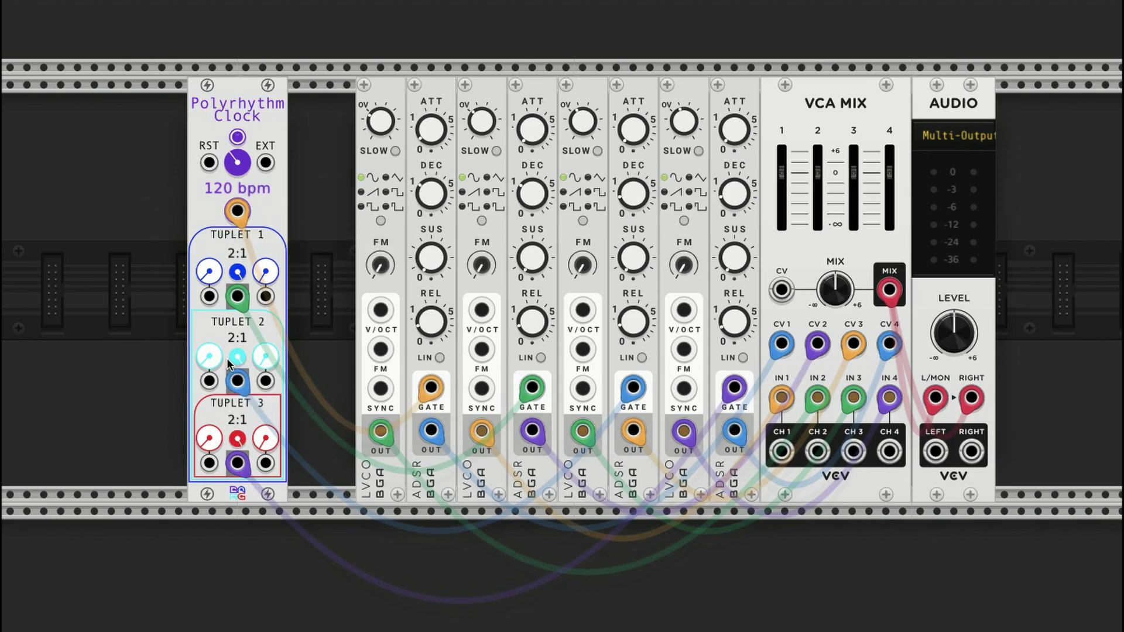
- Return the rhythm of Tuplets 1, 2 and 3 to 1 so each has a 1:1 ratio
mouse_move(240, 362)
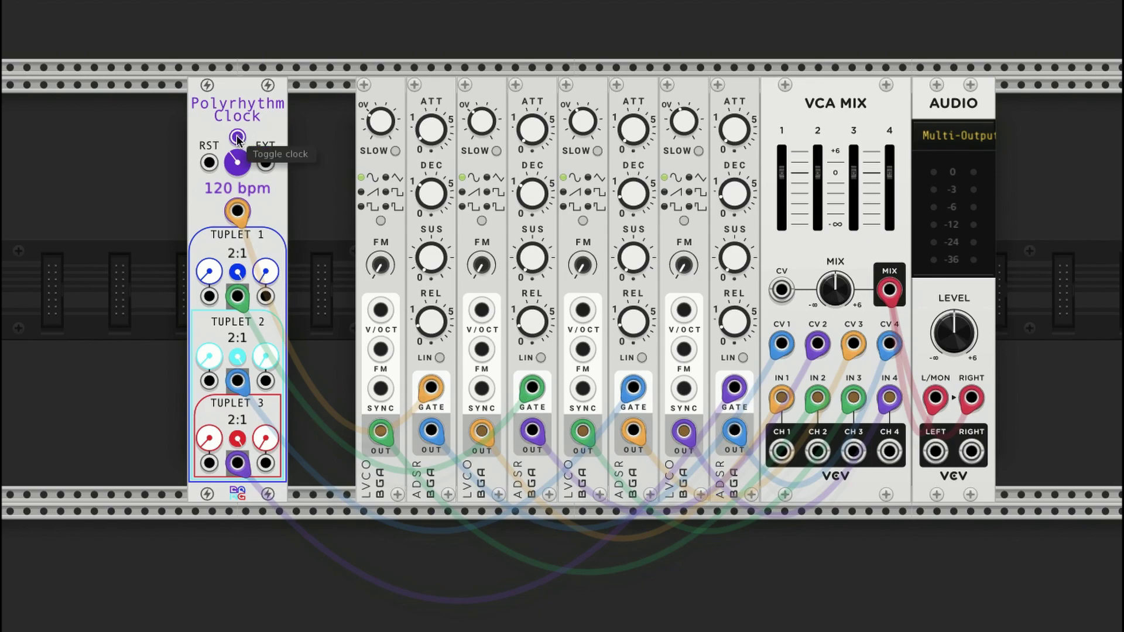
left_click_drag(209, 272, 202, 282)
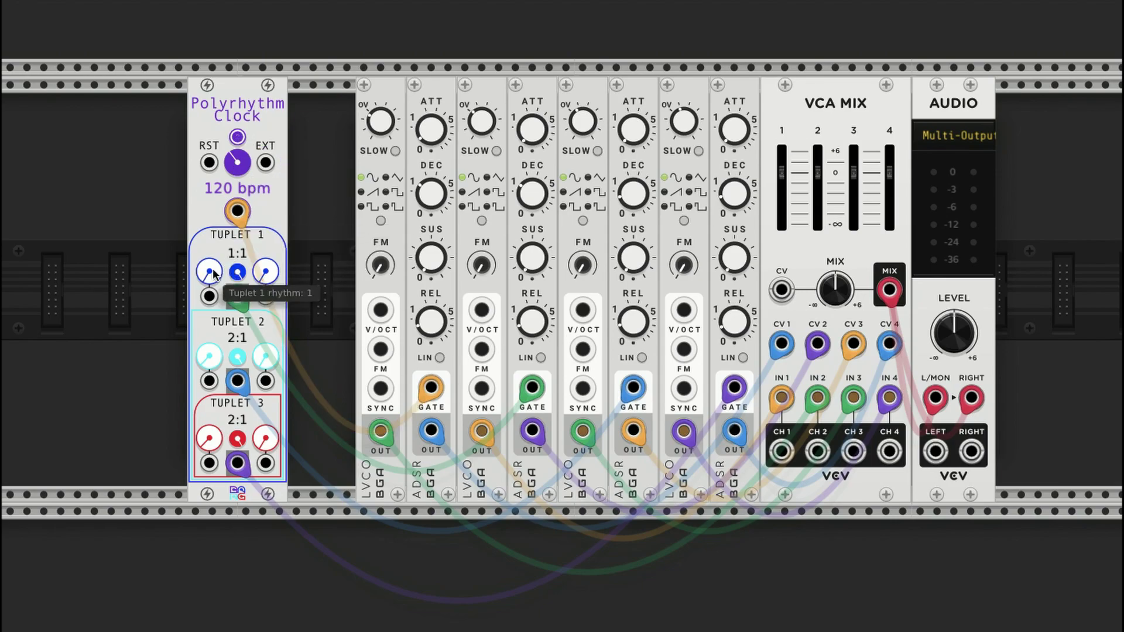
left_click_drag(208, 355, 207, 373)
left_click_drag(209, 439, 209, 451)
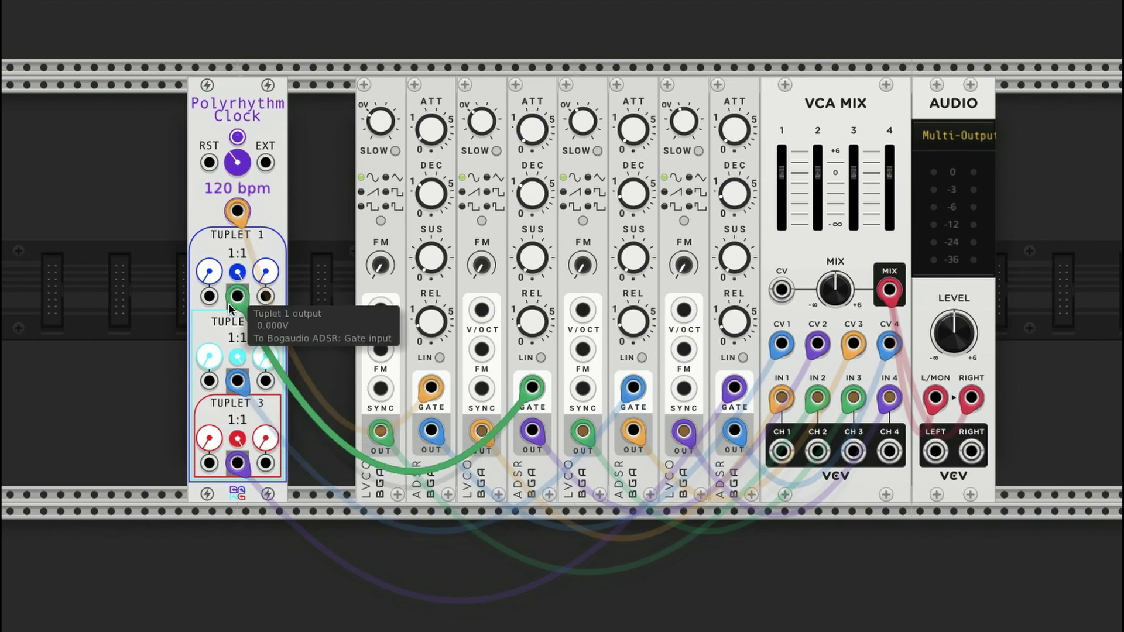
- Start the clock and set the durations of Tuplets 1, 2 and 3 to 2 for 1:2 ratios
mouse_move(262, 413)
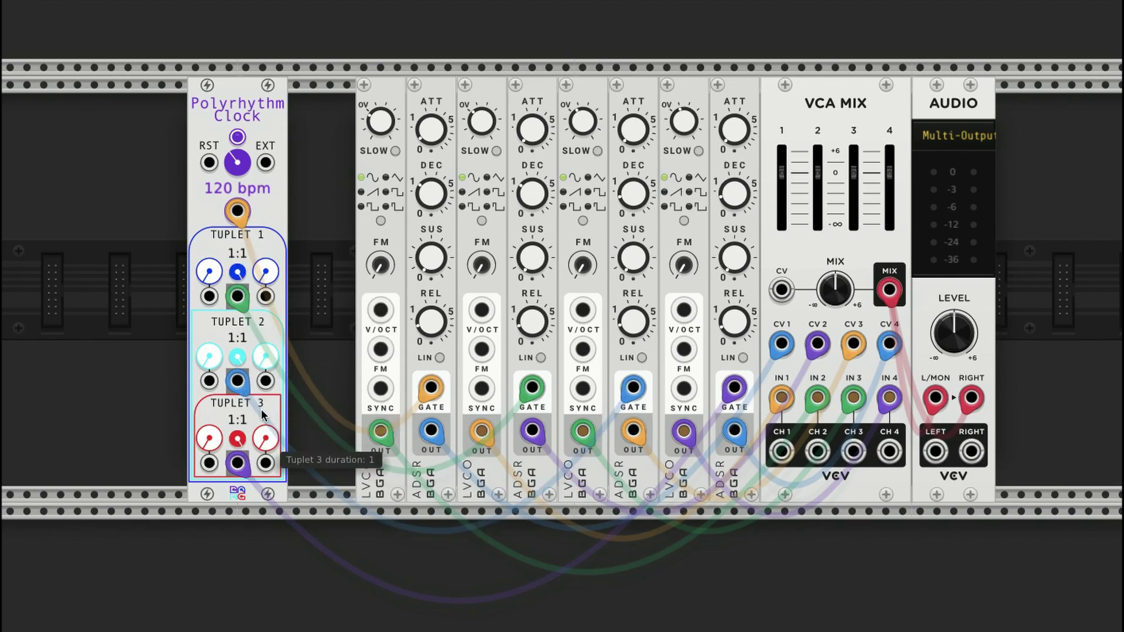
left_click(243, 139)
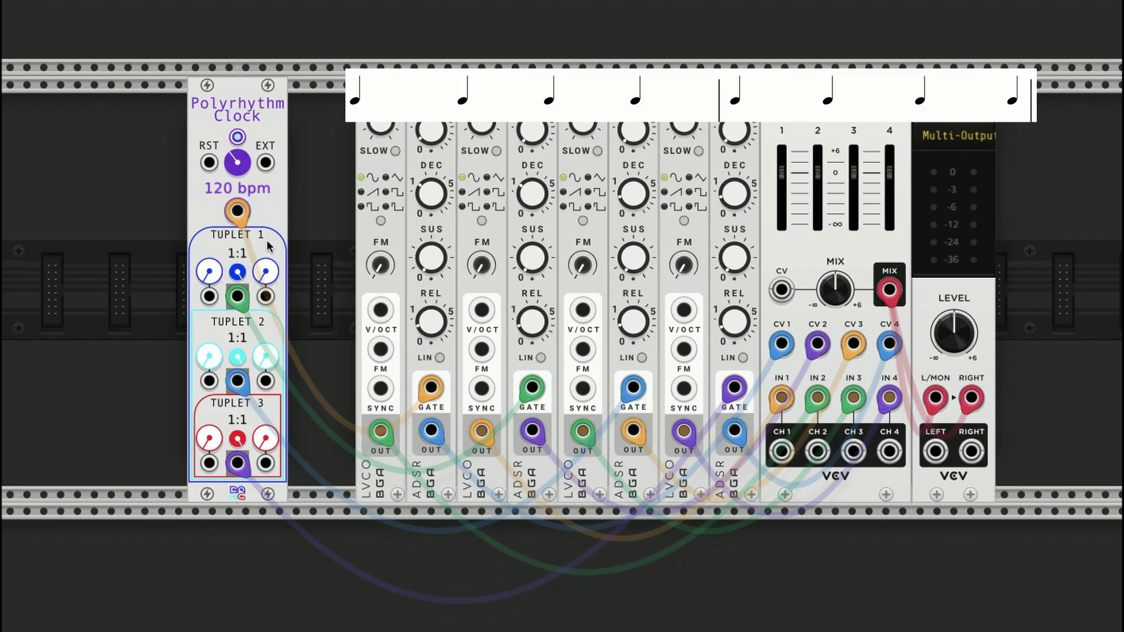
left_click_drag(265, 275, 266, 266)
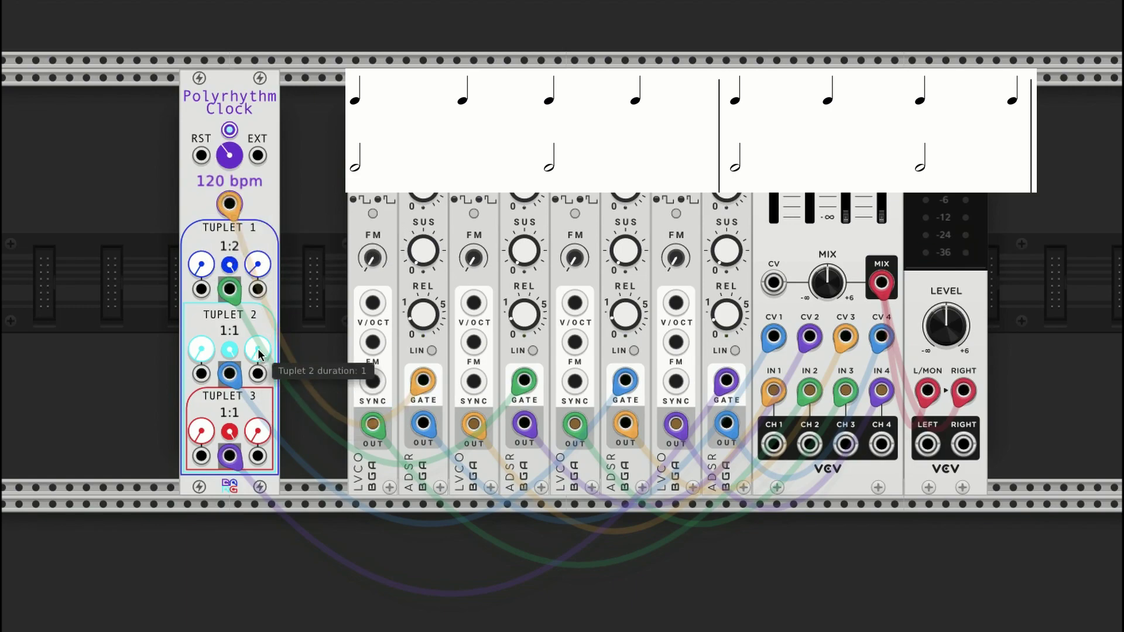
scroll(258, 351, "up", 2)
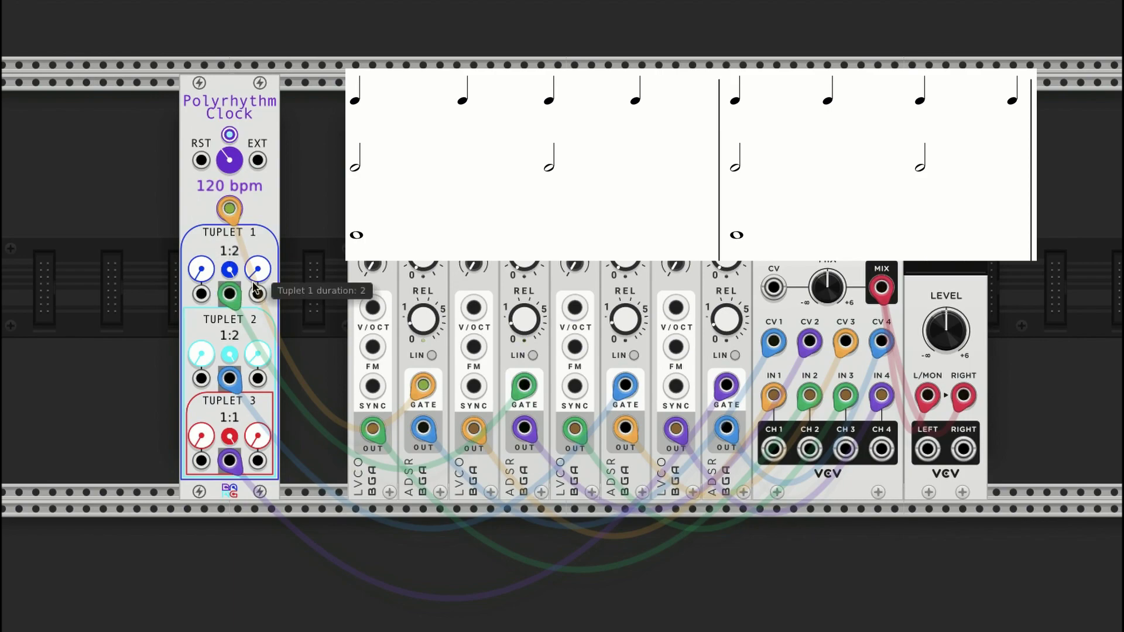
left_click_drag(259, 467, 258, 448)
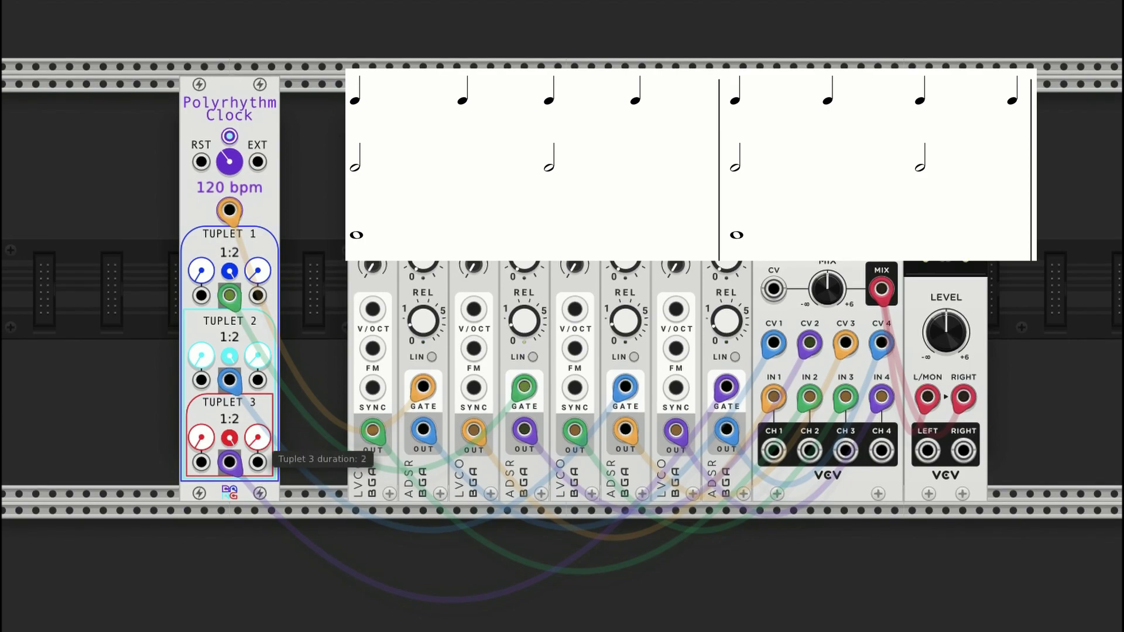
- Reset Tuplet 3's duration and enter 2 for it again, toggling the clock at the end
double_click(260, 443)
right_click(256, 443)
type("2")
key("Return")
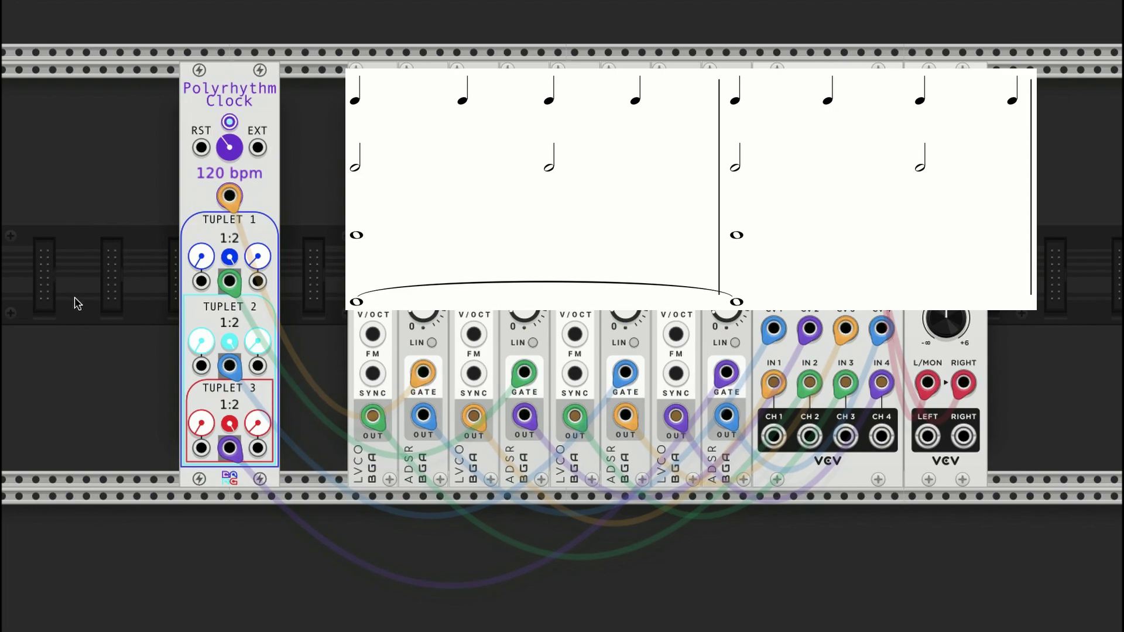
left_click(230, 123)
left_click(230, 123)
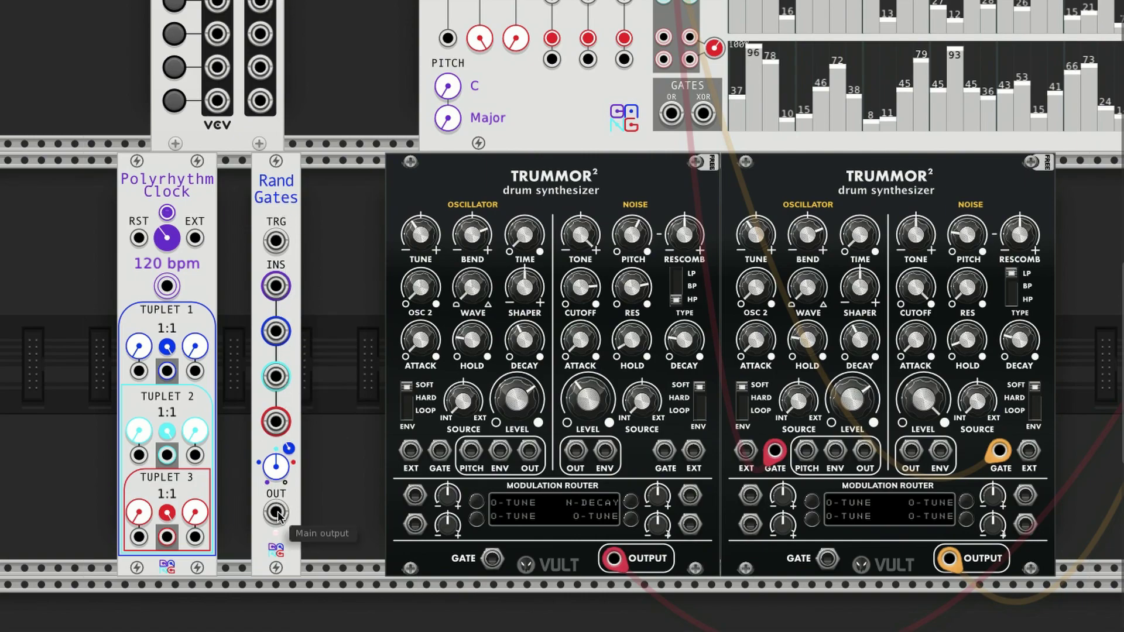
- Patch the Rand Gates output to the first TRUMMOR2's noise gate and the clock's main pulse to the Rand Gates trigger input
left_click_drag(276, 512, 667, 462)
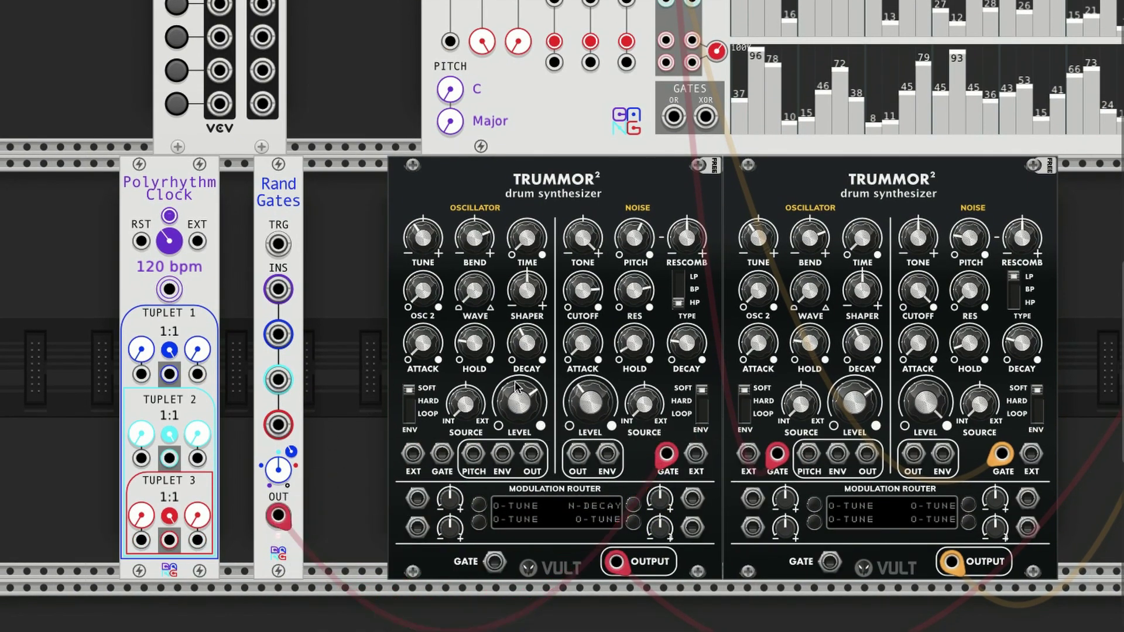
scroll(135, 283, "down", 1)
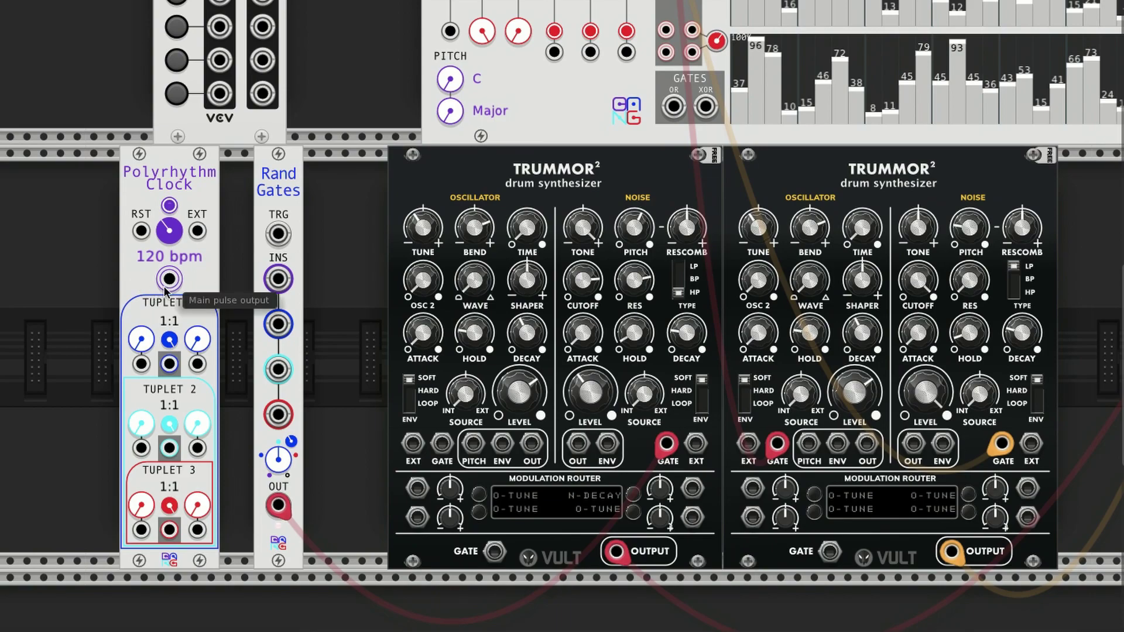
left_click_drag(169, 279, 278, 234)
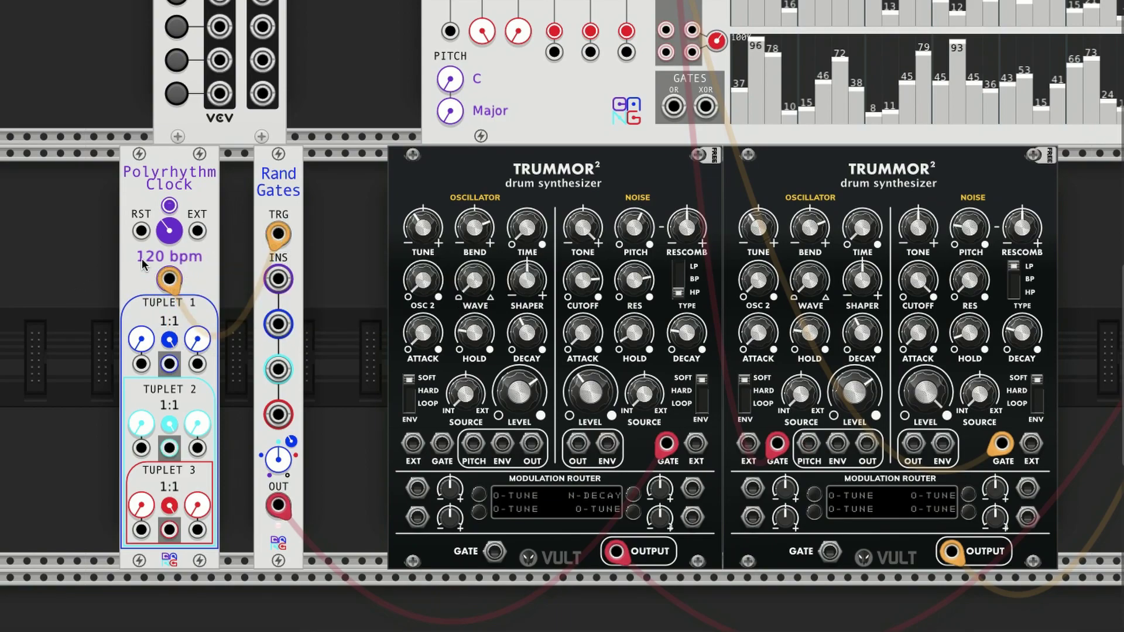
- Move Rand Gates farther from the clock and patch Tuplet 1's output to its first and second inputs
left_click_drag(290, 181, 324, 182)
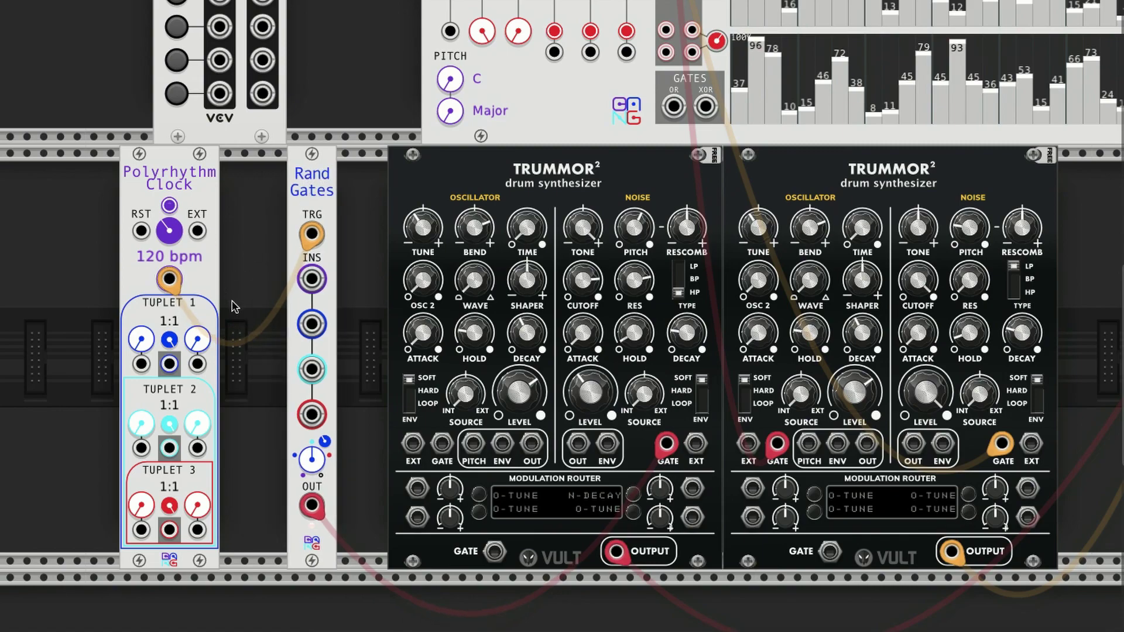
left_click_drag(170, 365, 311, 280)
left_click_drag(169, 365, 311, 324)
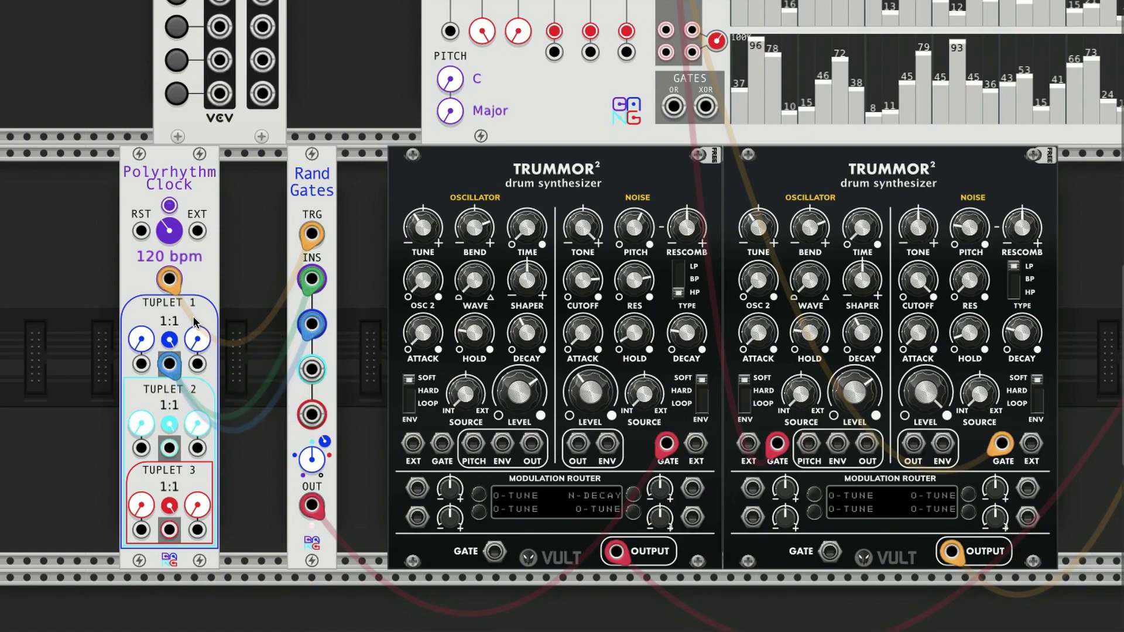
- Set Tuplet 1's rhythm to 2 and patch the Tuplet 2 and Tuplet 3 outputs to the third and fourth Rand Gates inputs
right_click(137, 344)
type("2")
key("Return")
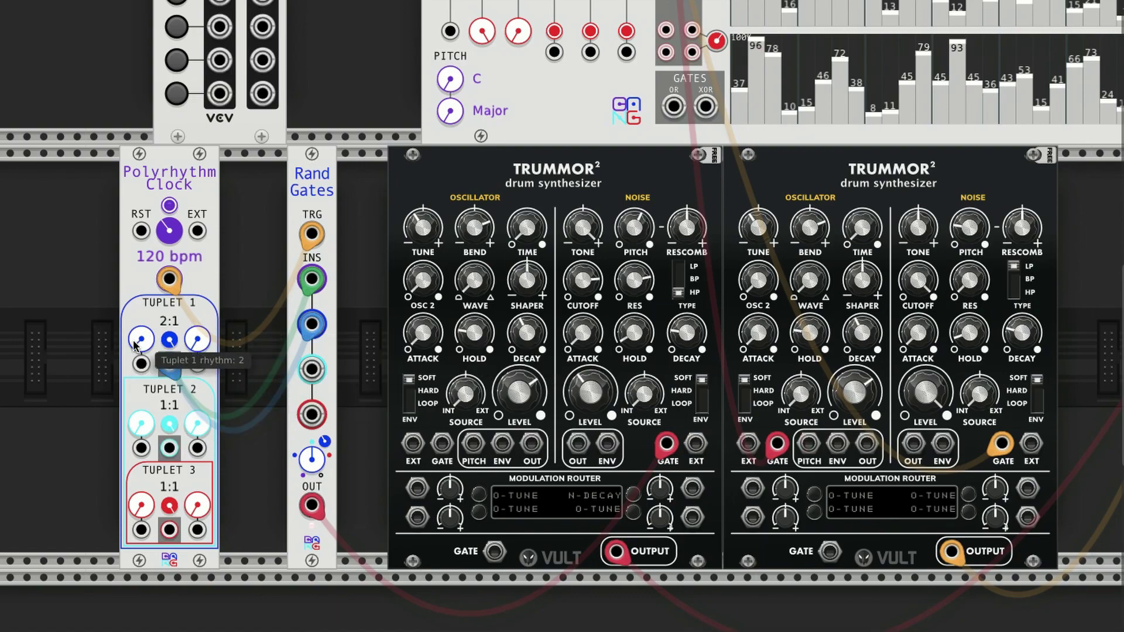
left_click_drag(169, 448, 304, 371)
left_click_drag(312, 414, 169, 529)
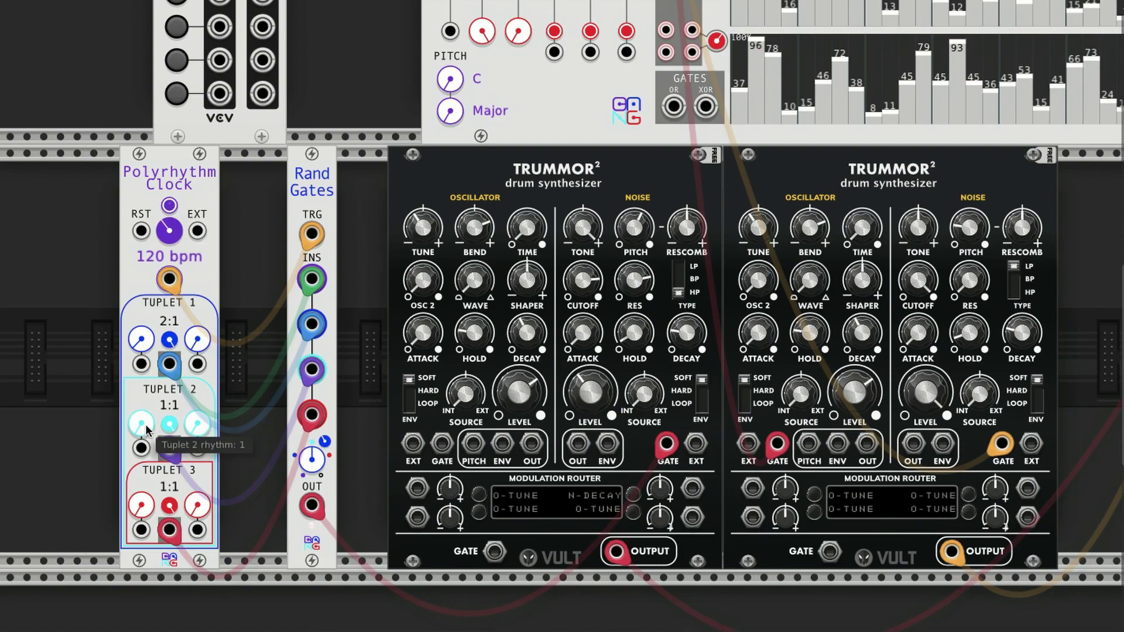
- Set Tuplet 2's duration to 2
right_click(198, 434)
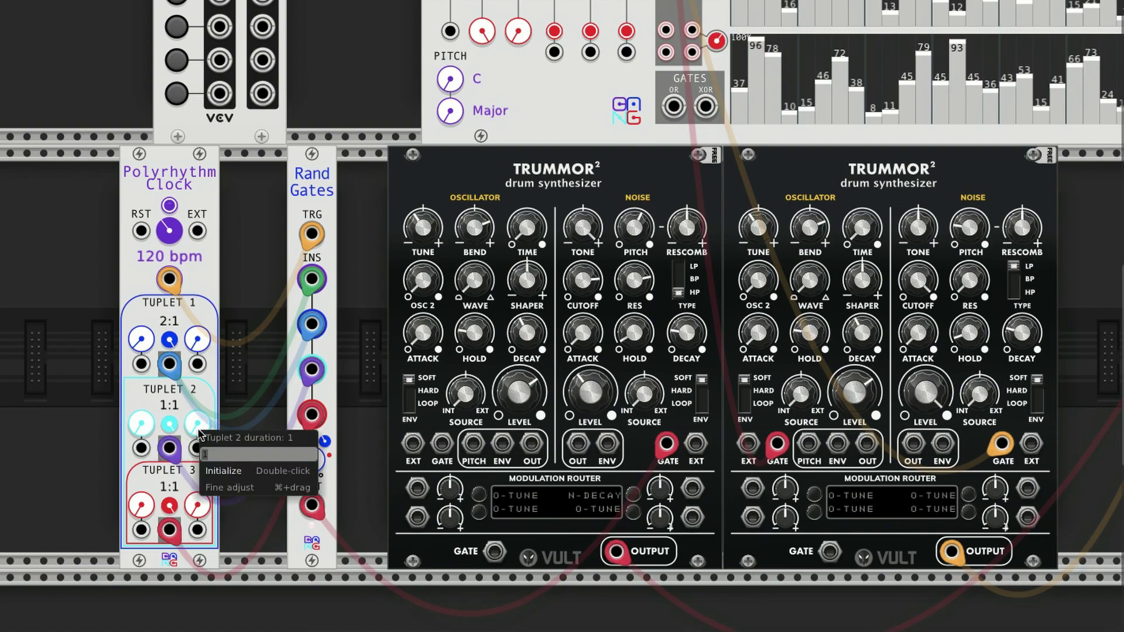
type("2")
key("Return")
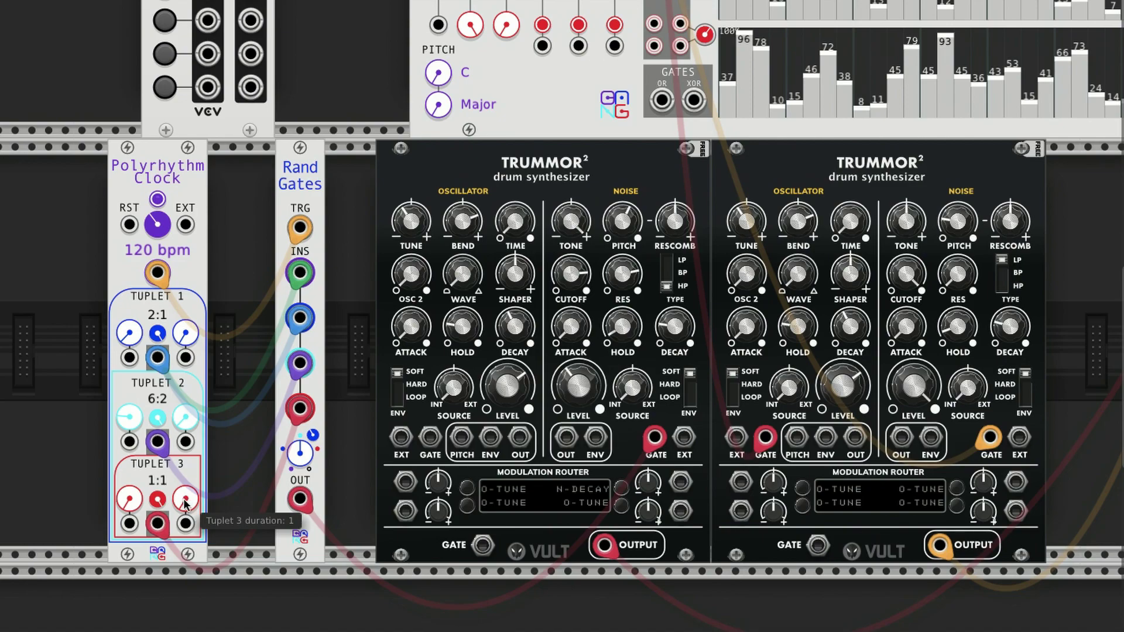
- Set Tuplet 3's duration to 6 and its rhythm to 13 for a 13:6 ratio
left_click_drag(185, 503, 185, 498)
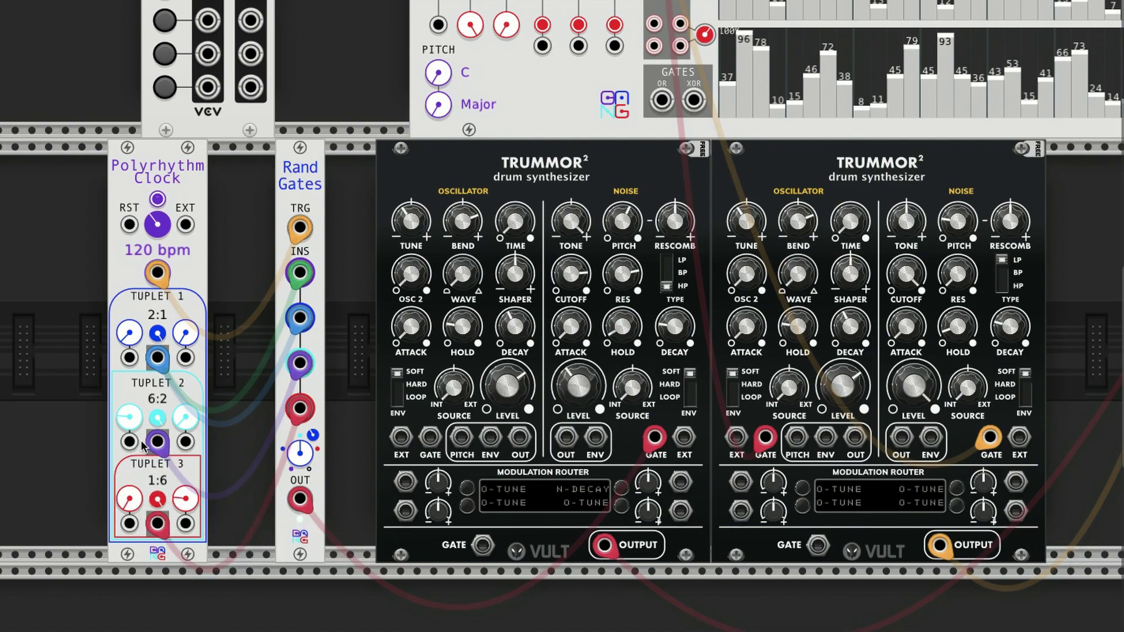
left_click_drag(127, 508, 126, 486)
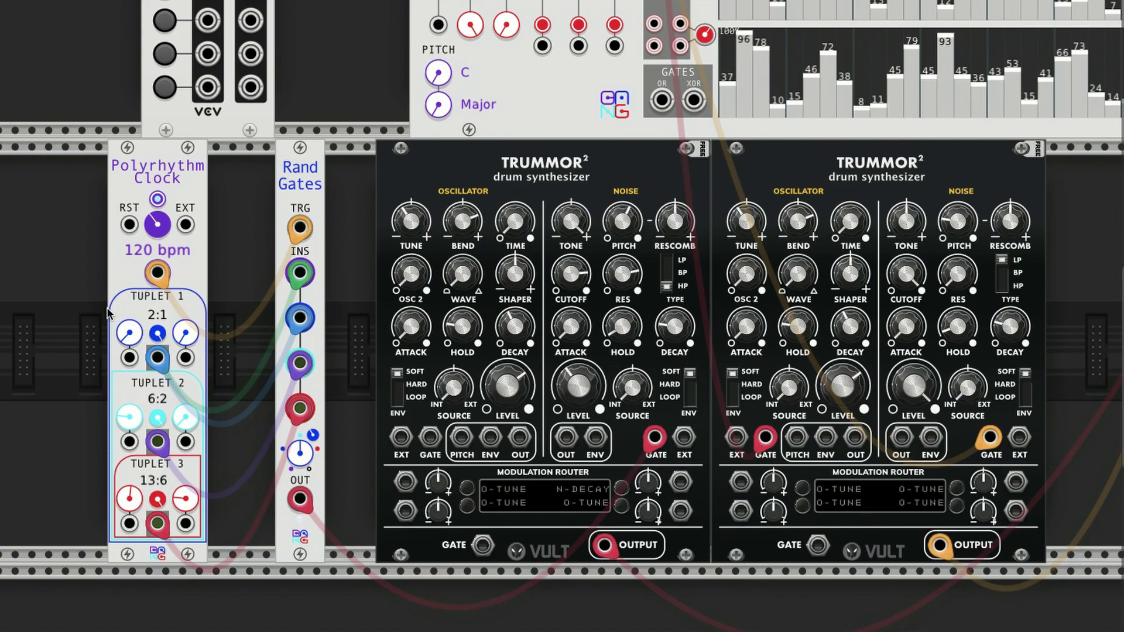
- Lower Tuplet 3's probability to about 67%
mouse_move(156, 502)
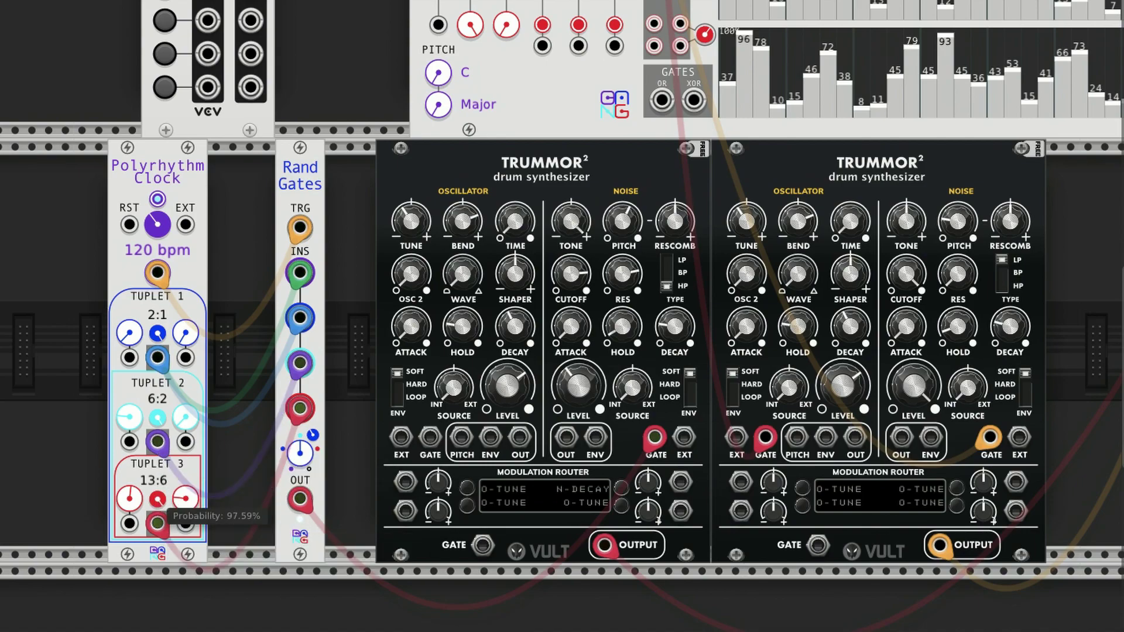
left_click_drag(157, 499, 158, 504)
scroll(159, 495, "down", 1)
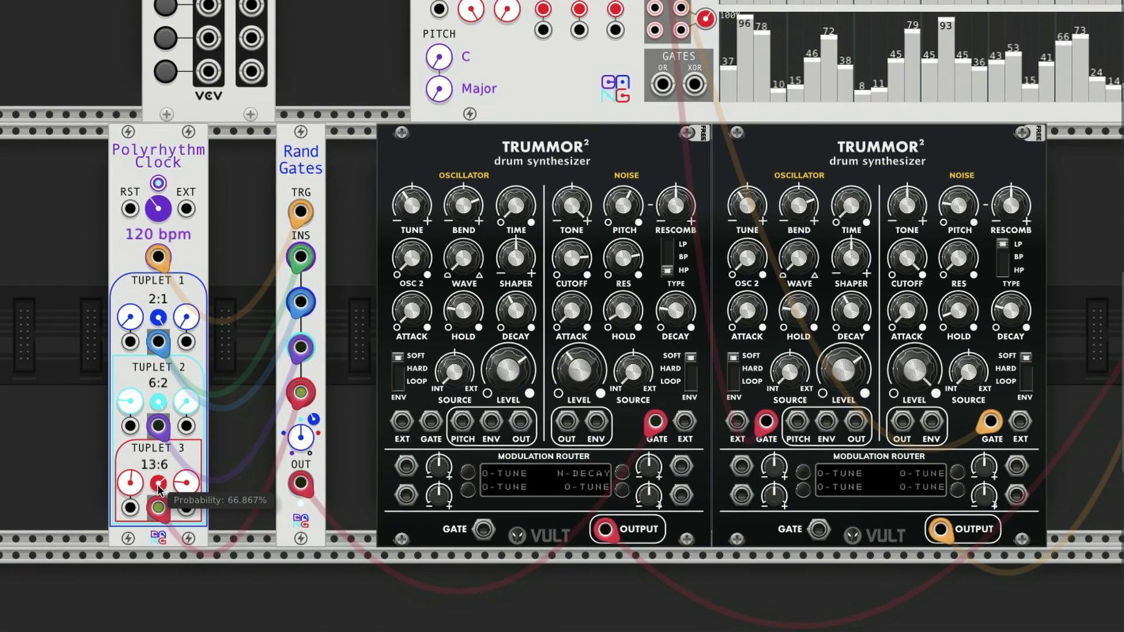
- Examine the Stoch Seq4's clock and reset inputs and the step probabilities of its four patterns
scroll(157, 495, "down", 1)
scroll(54, 359, "up", 2)
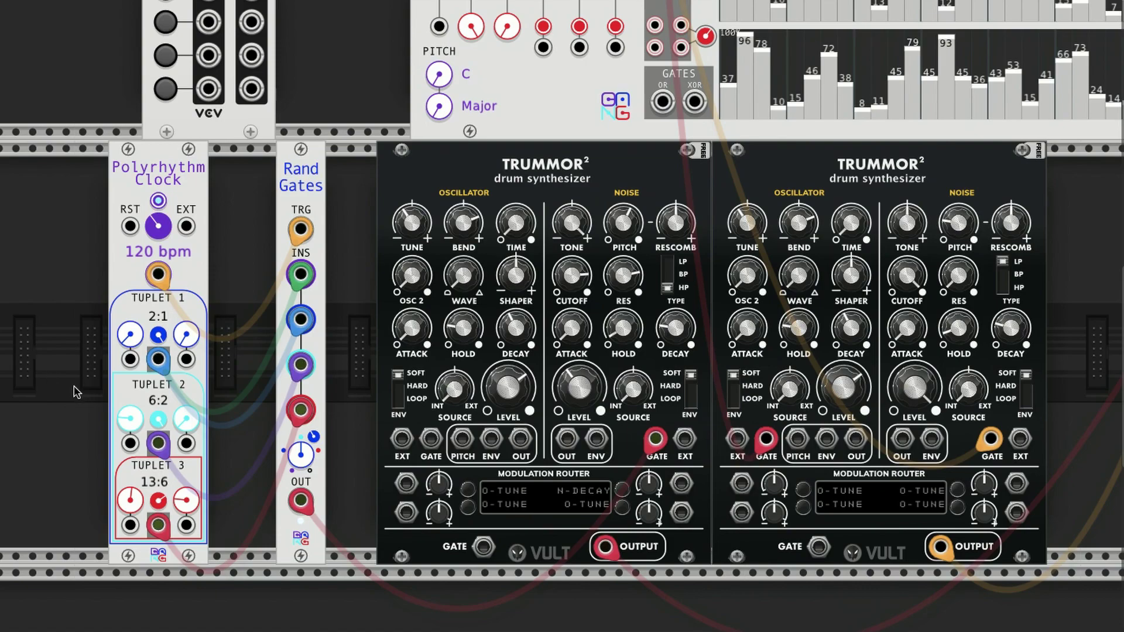
scroll(76, 390, "up", 3)
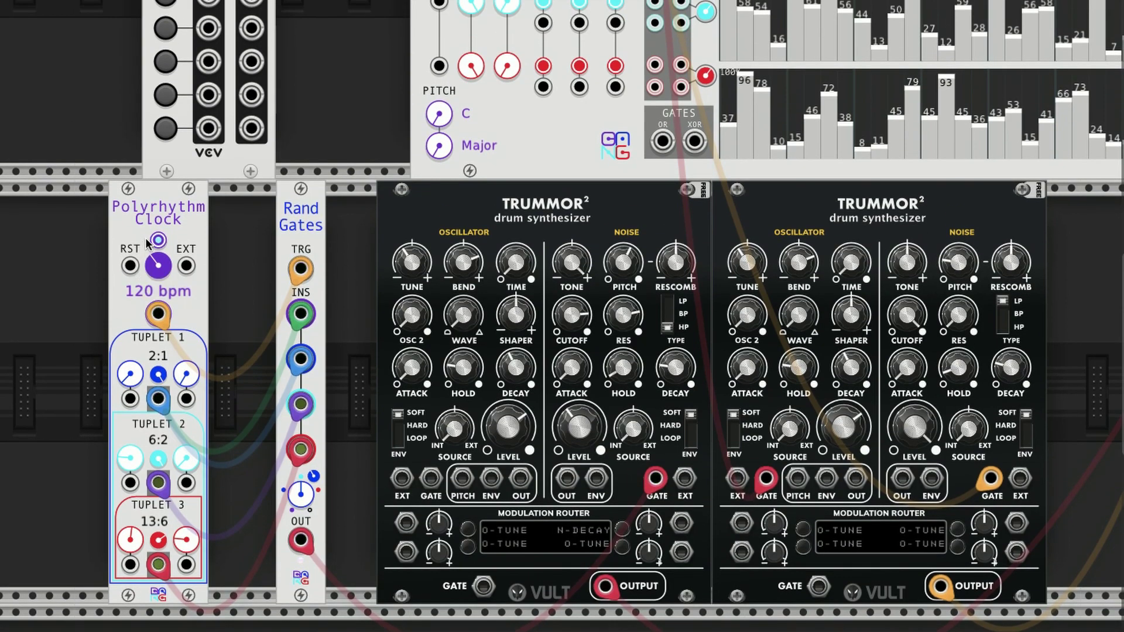
scroll(76, 390, "up", 10)
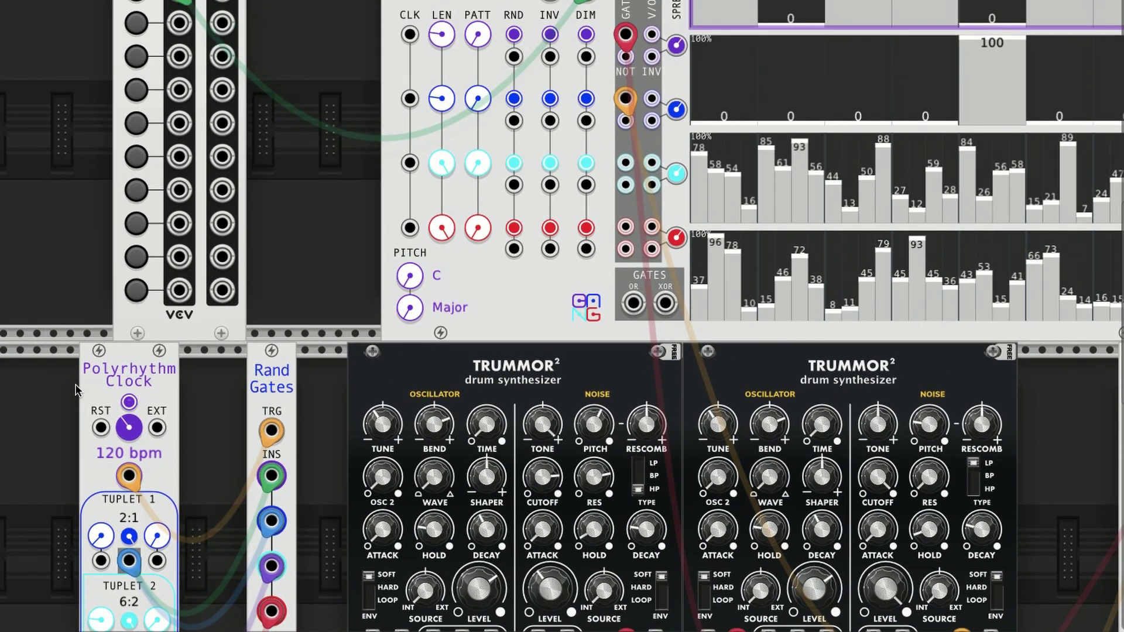
scroll(76, 389, "up", 3)
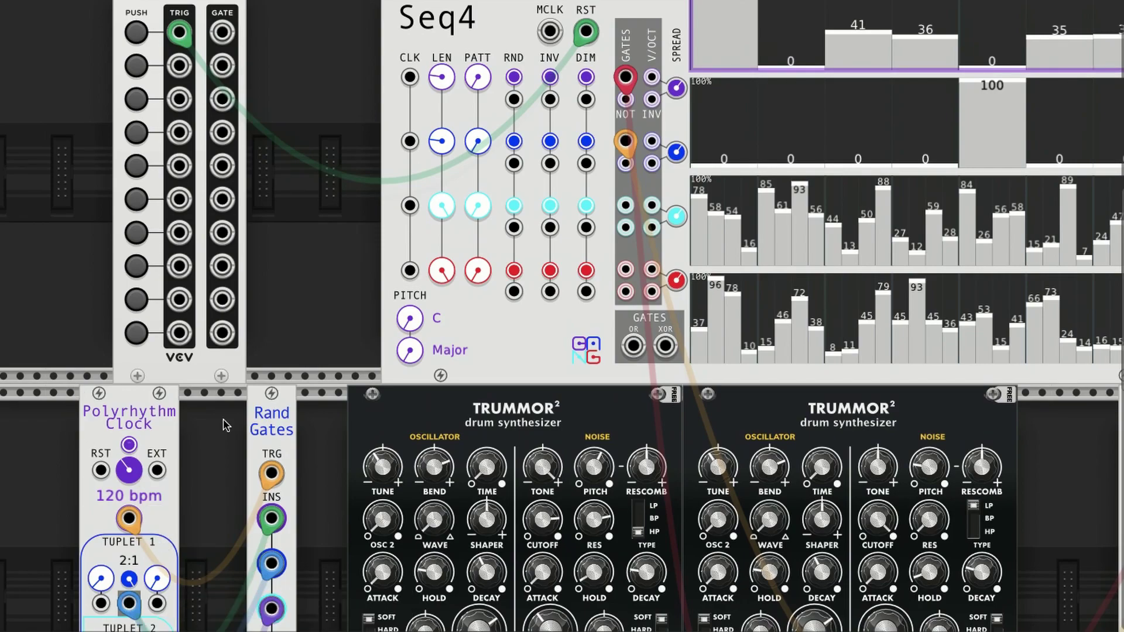
scroll(276, 357, "up", 4)
scroll(258, 387, "up", 3)
scroll(245, 390, "right", 5)
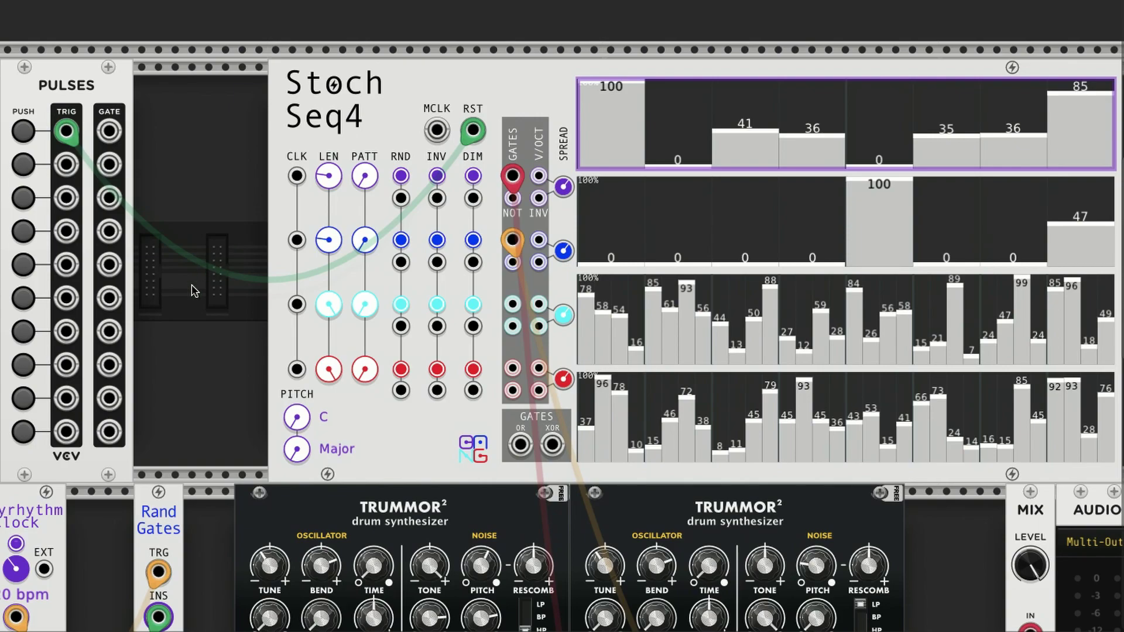
scroll(182, 287, "left", 7)
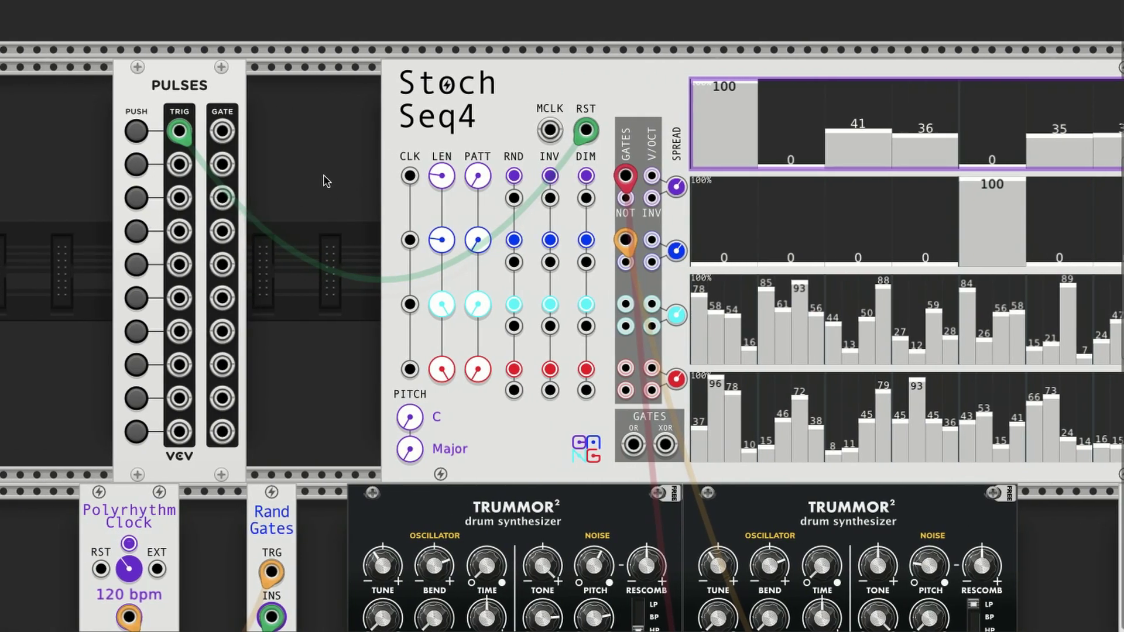
scroll(317, 184, "right", 13)
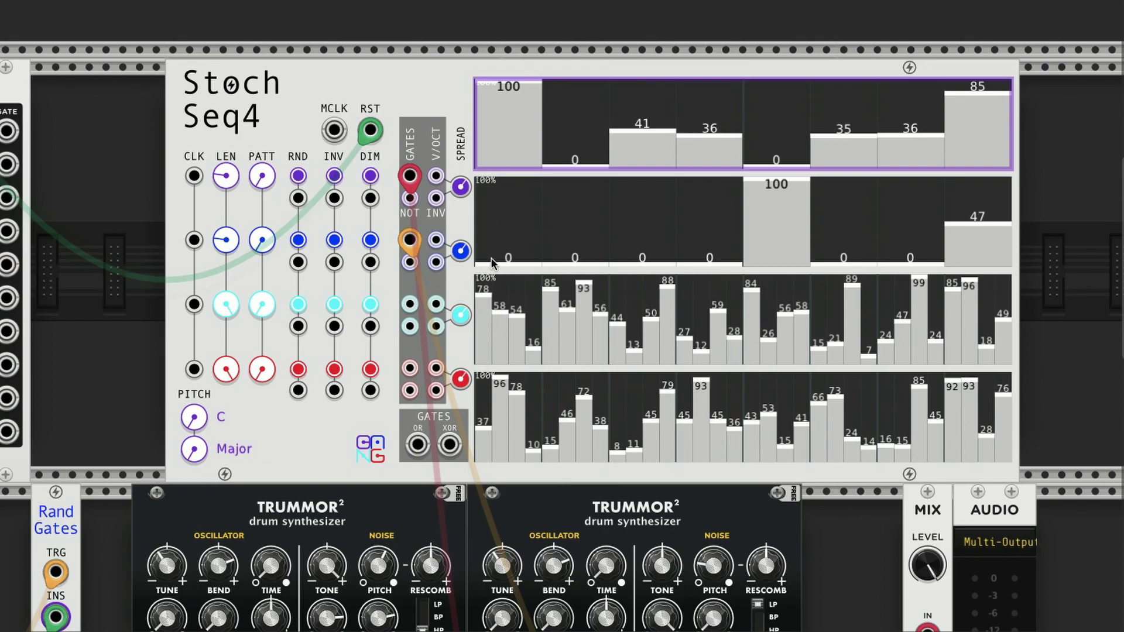
- Patch the Polyrhythm Clock's Tuplet 1 output to the Stoch Seq4's MCLK input and start the clock
scroll(492, 258, "down", 2)
scroll(491, 258, "up", 1)
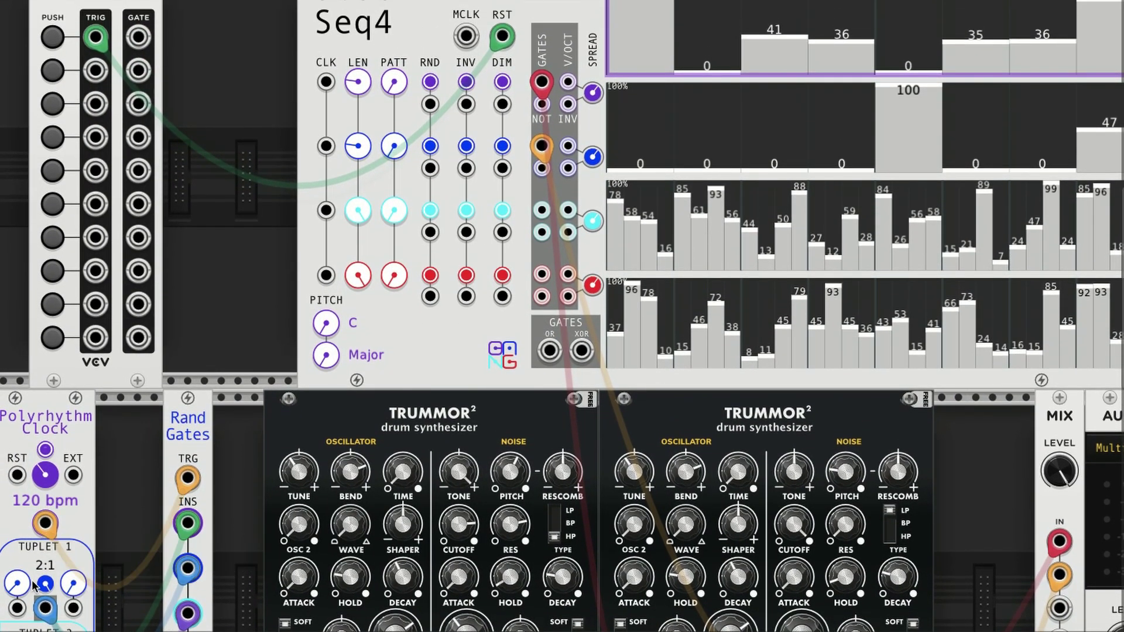
left_click_drag(45, 607, 466, 36)
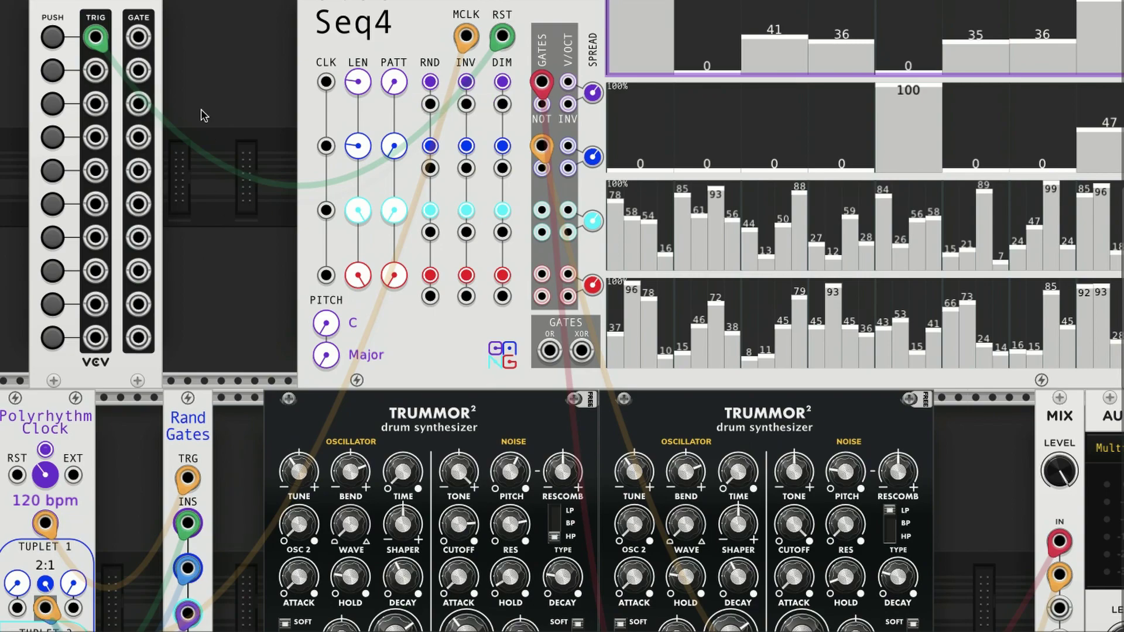
left_click(46, 449)
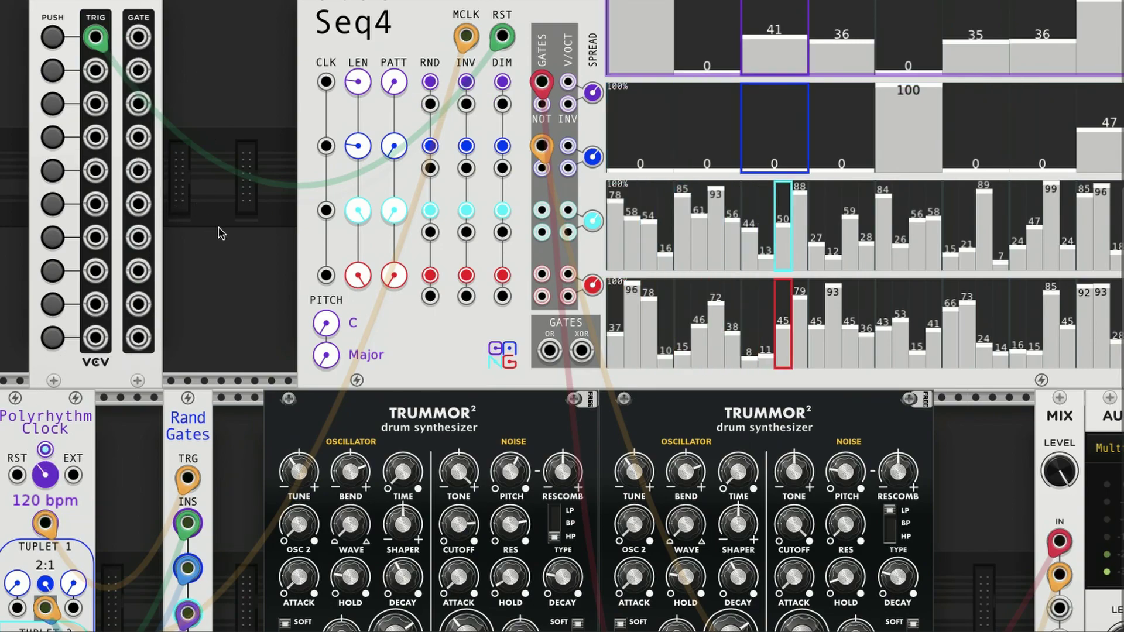
- Examine the Rand Gates, both Trummor drum synthesizers and the Stoch Seq4 patterns while the clock runs
scroll(221, 237, "down", 3)
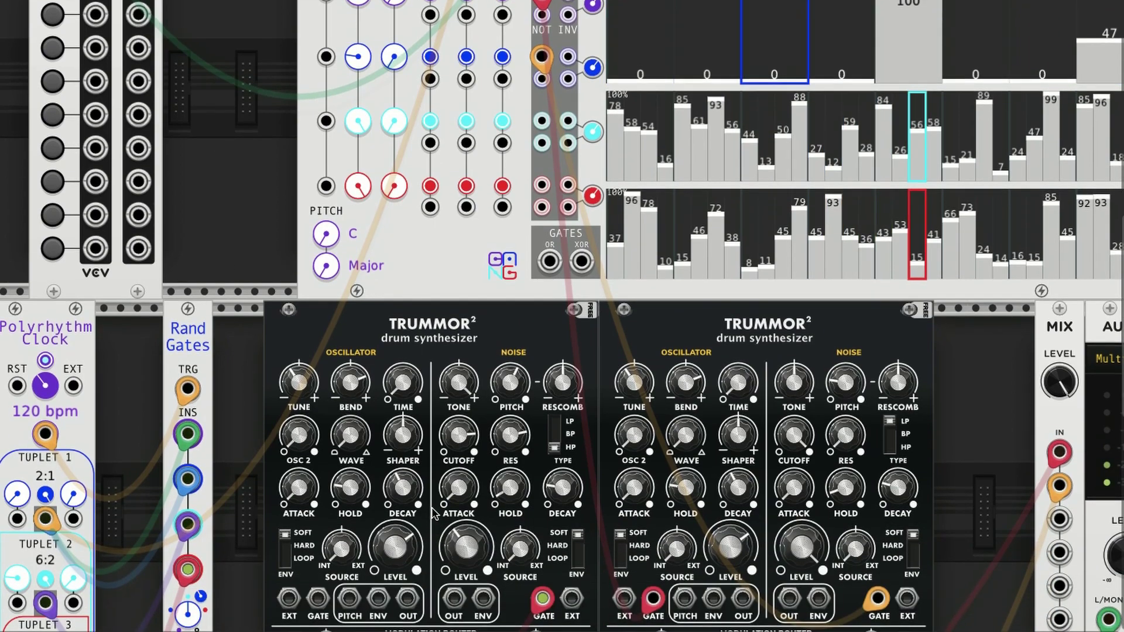
scroll(433, 514, "down", 5)
left_click_drag(486, 561, 486, 571)
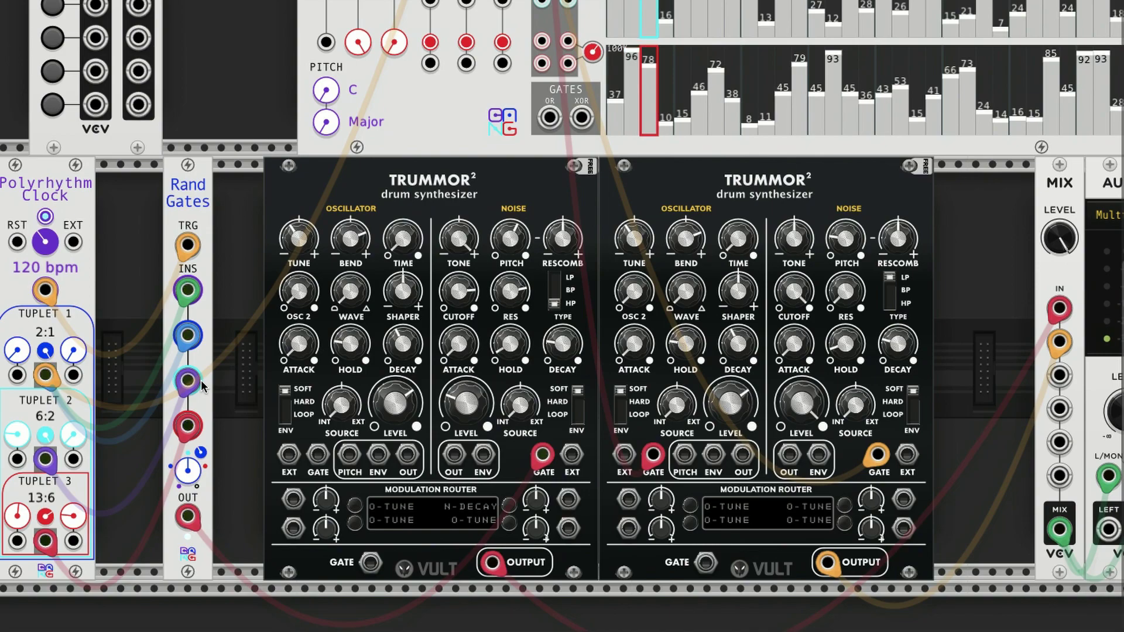
scroll(201, 381, "up", 1)
scroll(146, 319, "up", 1)
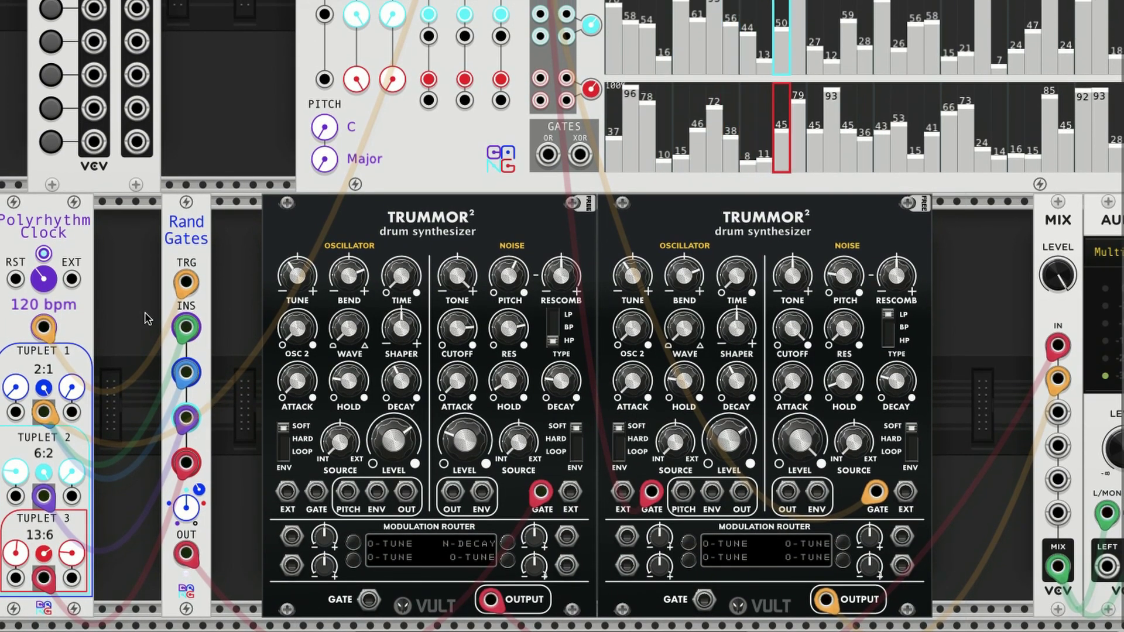
scroll(146, 319, "up", 3)
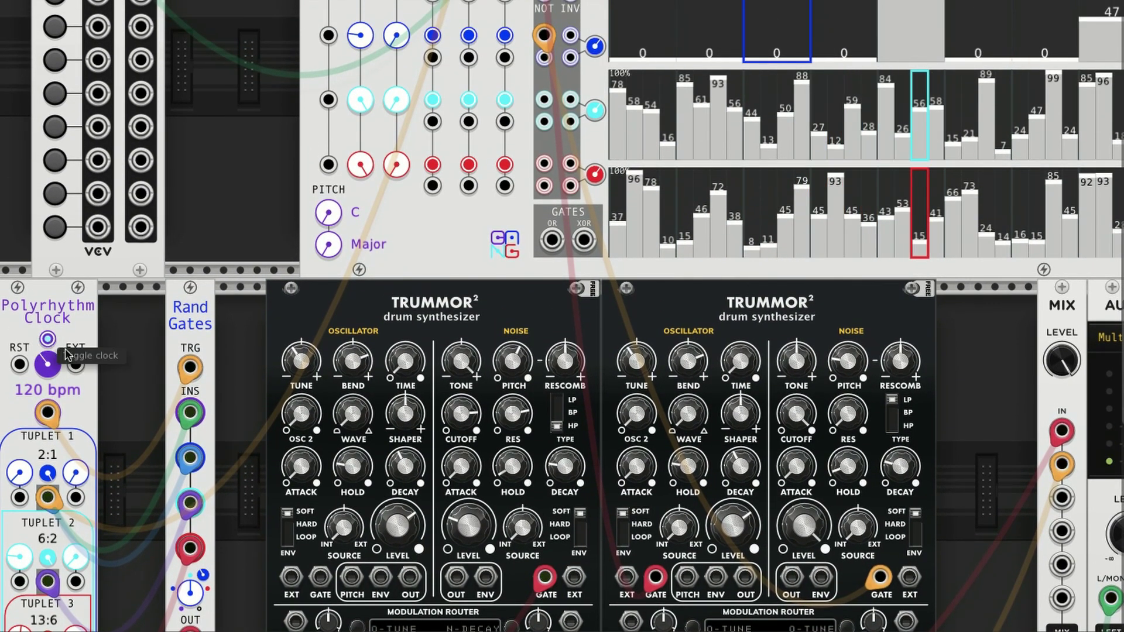
scroll(592, 338, "up", 2)
scroll(593, 339, "up", 2)
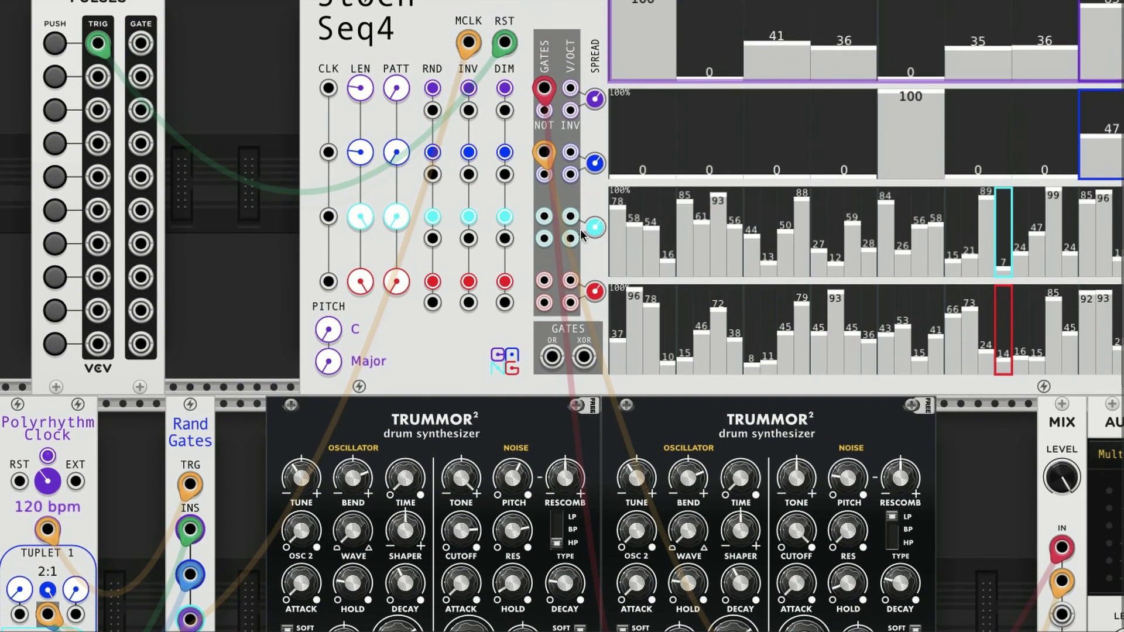
- Patch the Stoch Seq4's Aqua V/OCT output to the first Trummor's Mod 2 input
scroll(571, 234, "down", 6)
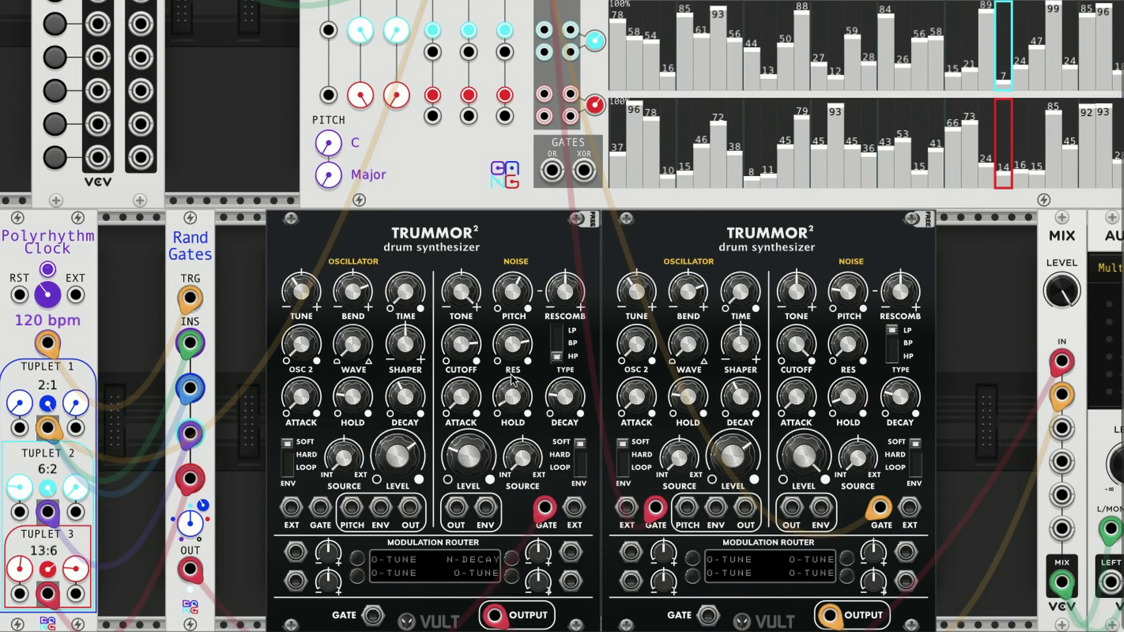
mouse_move(565, 393)
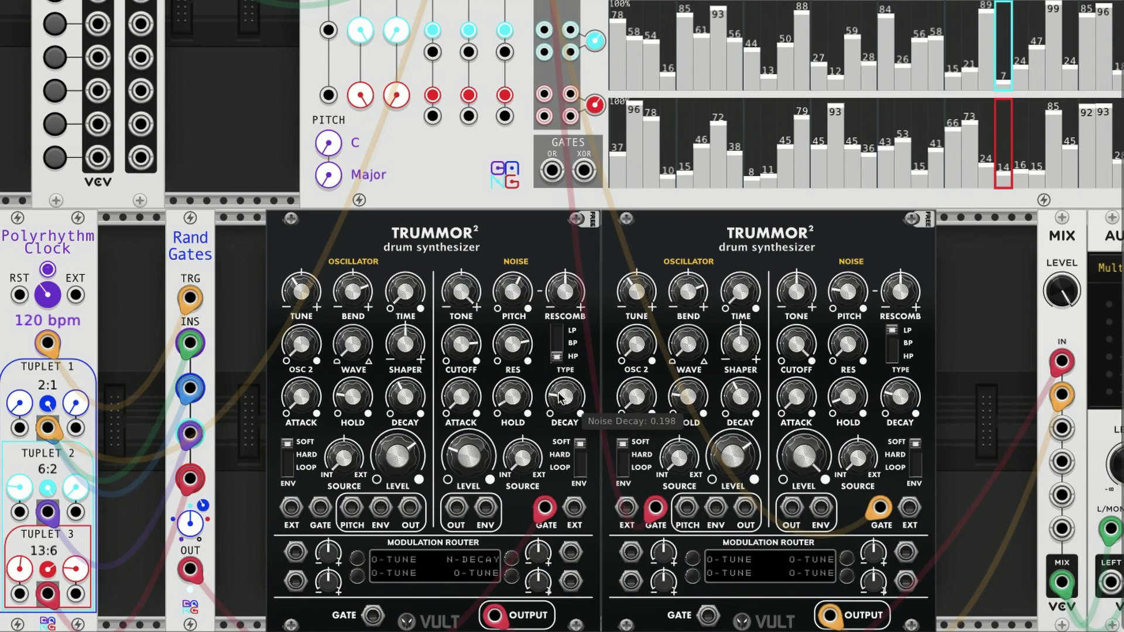
scroll(557, 398, "up", 3)
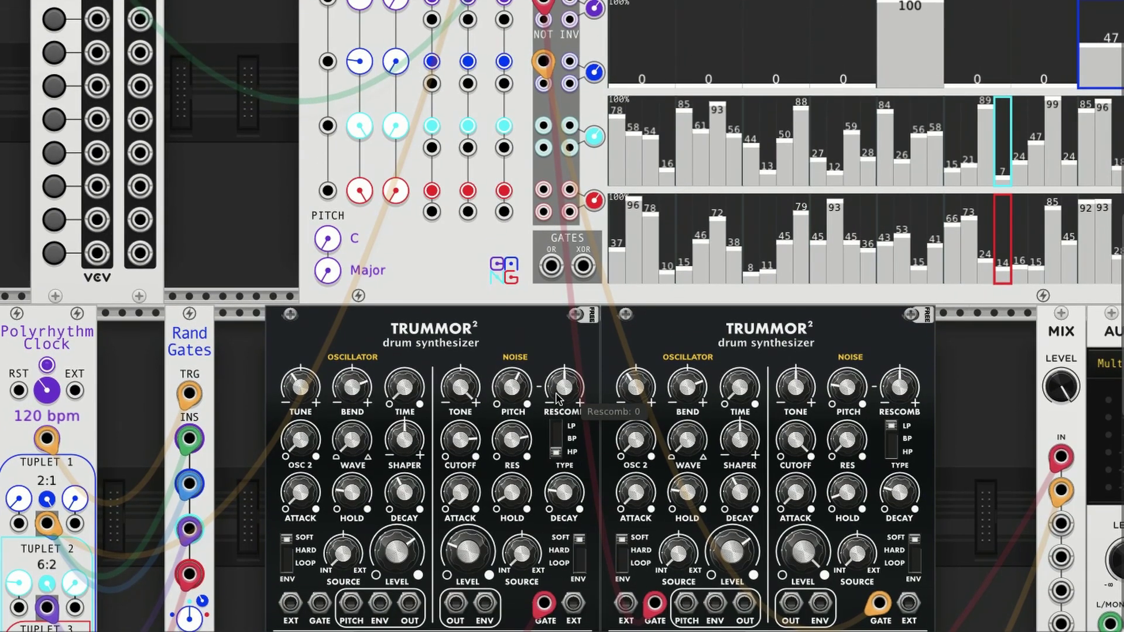
left_click_drag(570, 127, 576, 71)
scroll(566, 397, "down", 1)
scroll(566, 363, "down", 1)
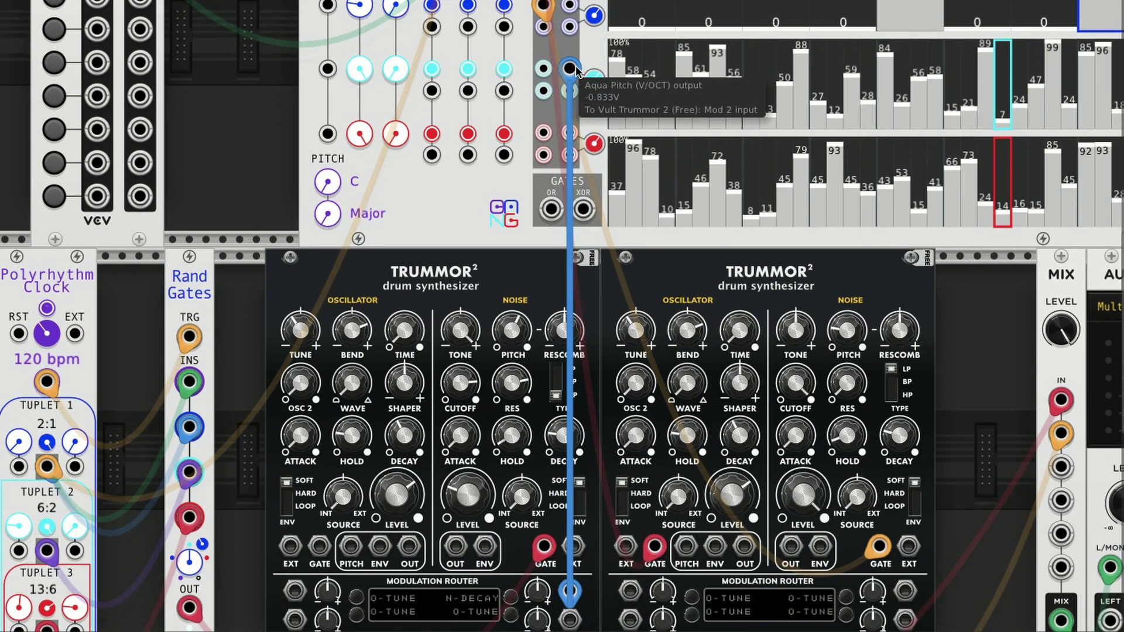
- Assign Noise Decay as the target of slot 2 in the first Trummor's modulation router
scroll(510, 196, "up", 5)
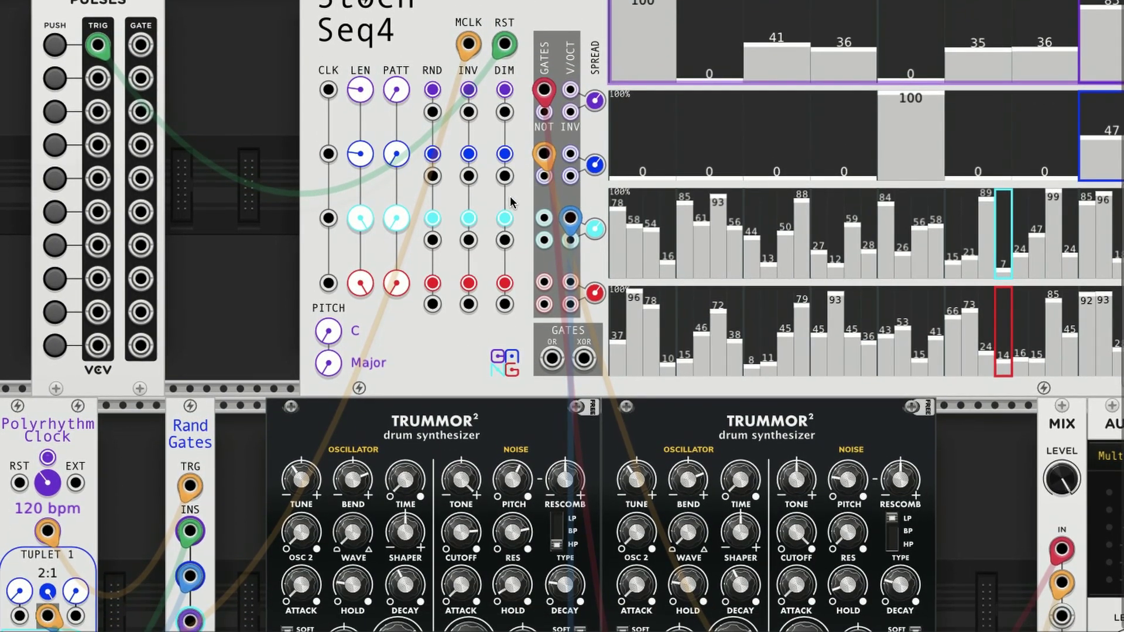
scroll(511, 196, "down", 7)
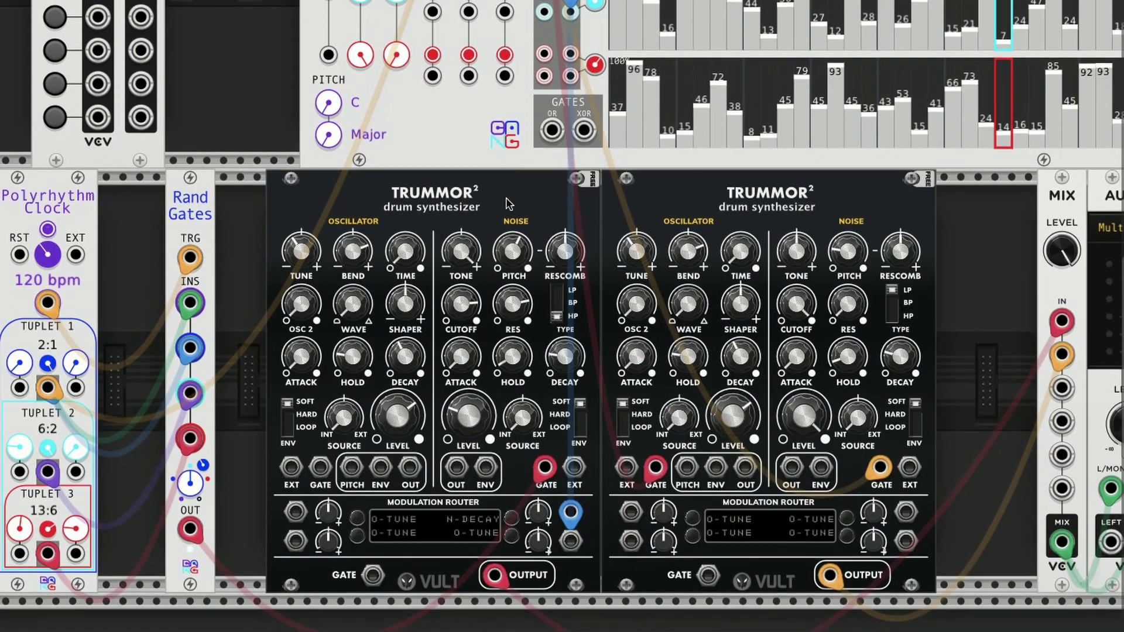
scroll(548, 505, "up", 2)
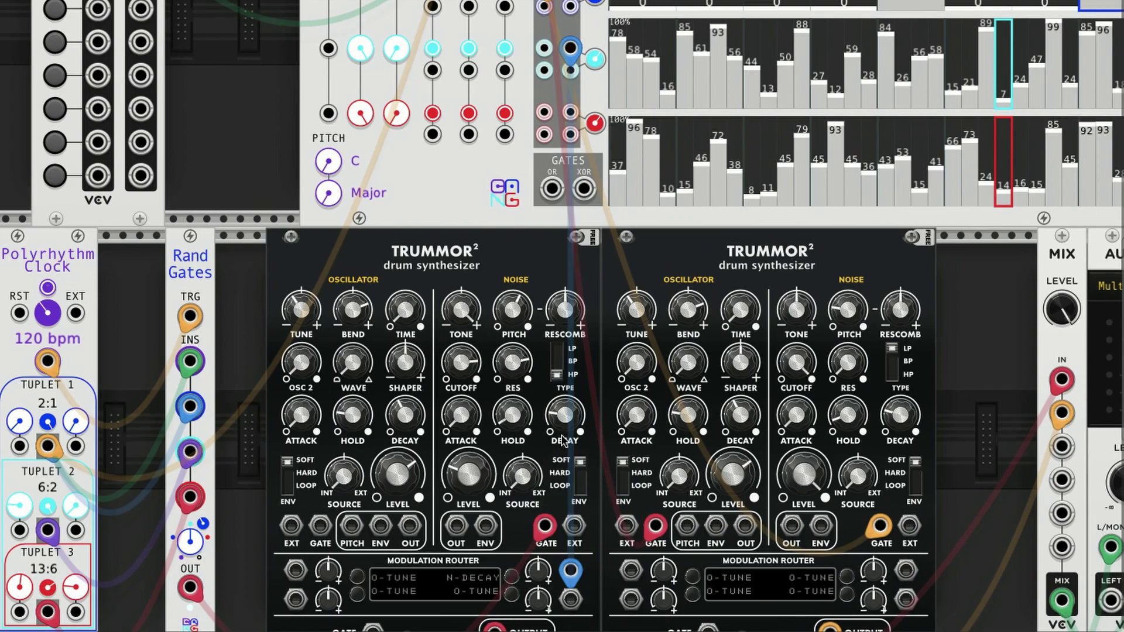
left_click(512, 594)
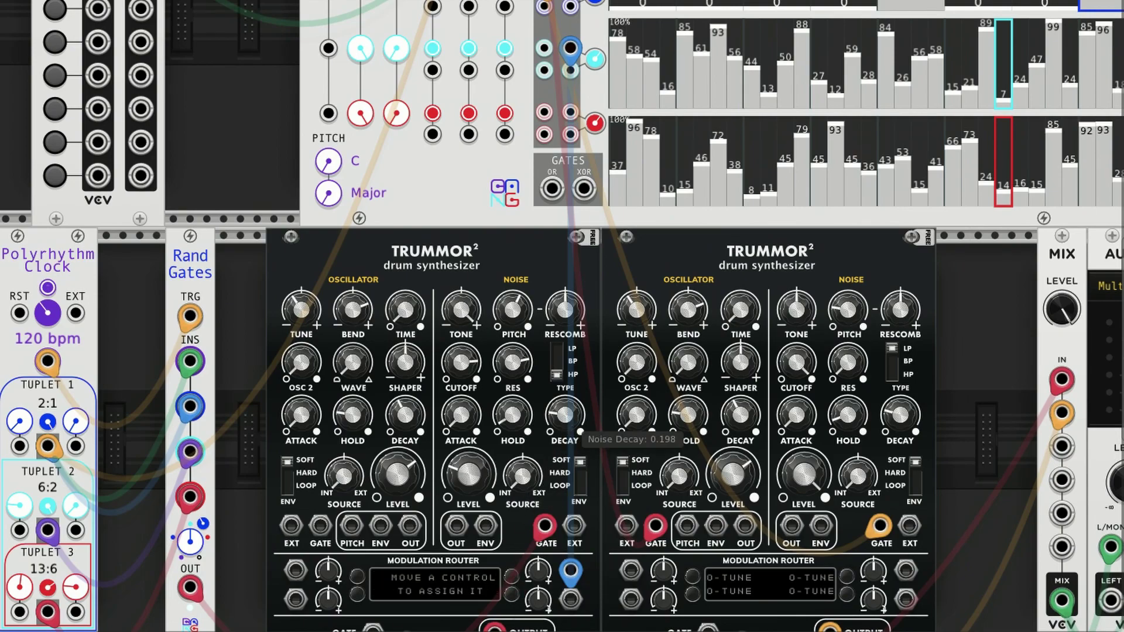
left_click_drag(565, 414, 565, 409)
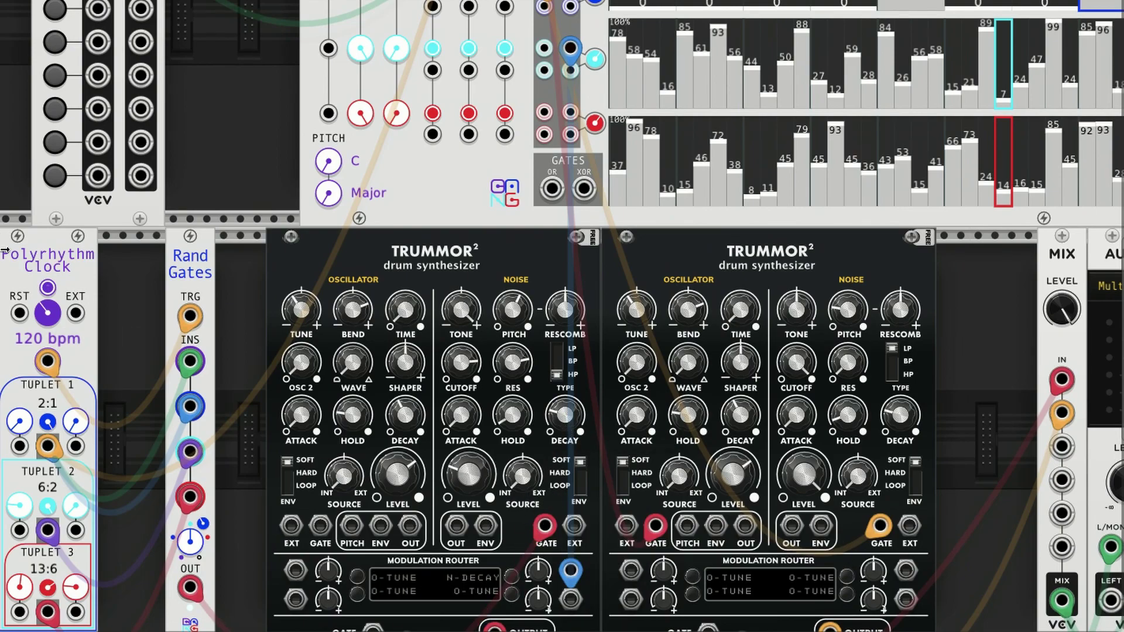
- Lower the first Trummor's Noise Decay slightly
scroll(340, 470, "up", 3)
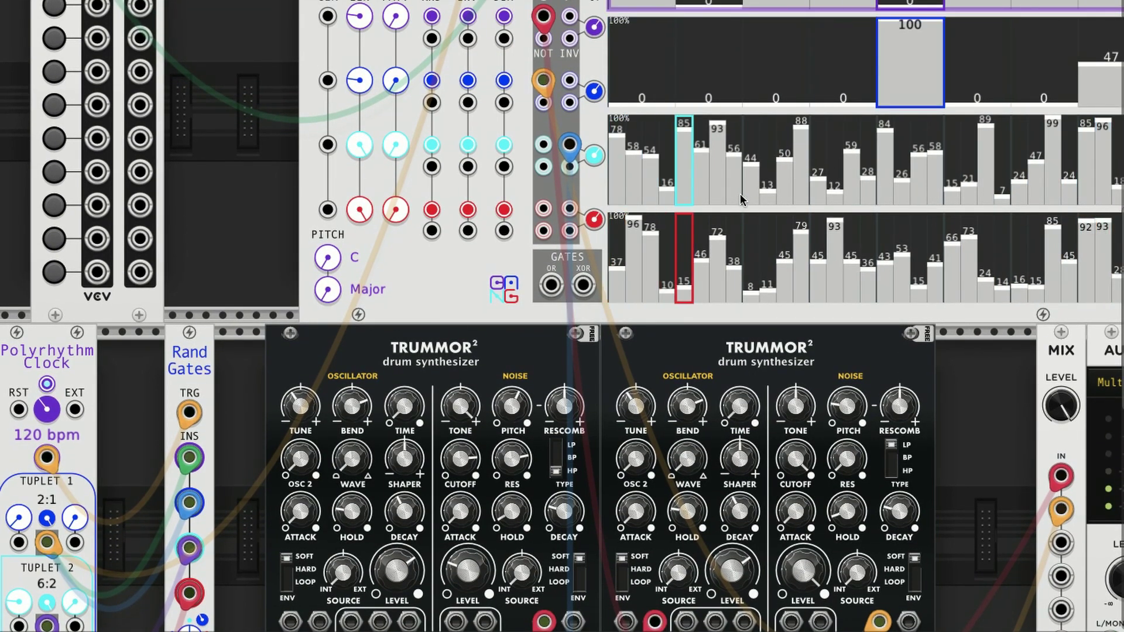
scroll(739, 193, "right", 3)
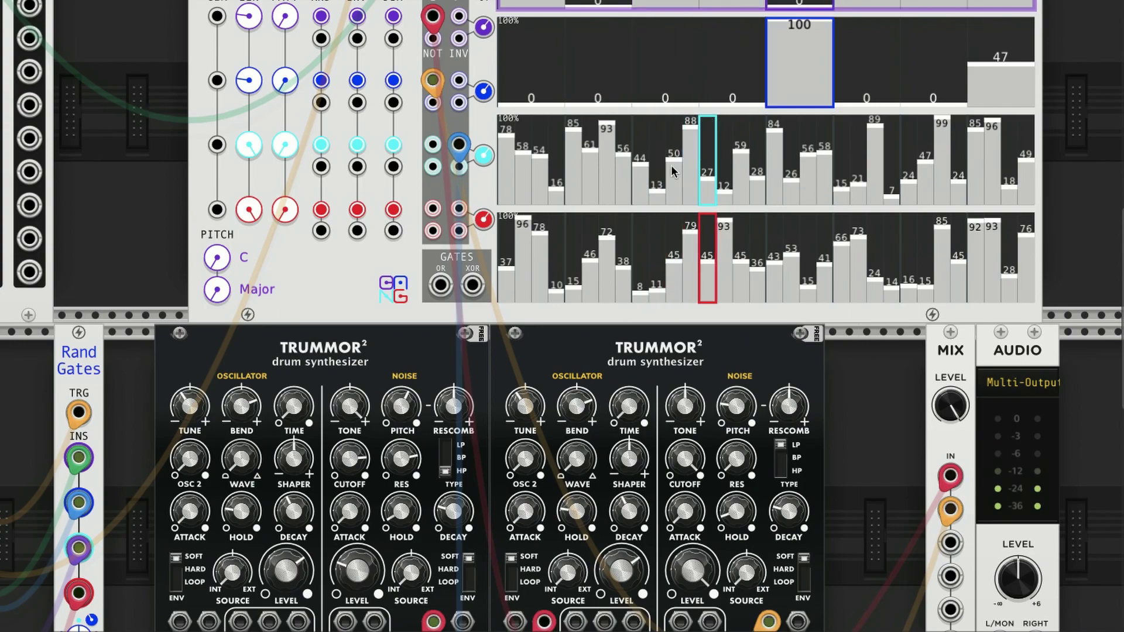
scroll(270, 293, "down", 6)
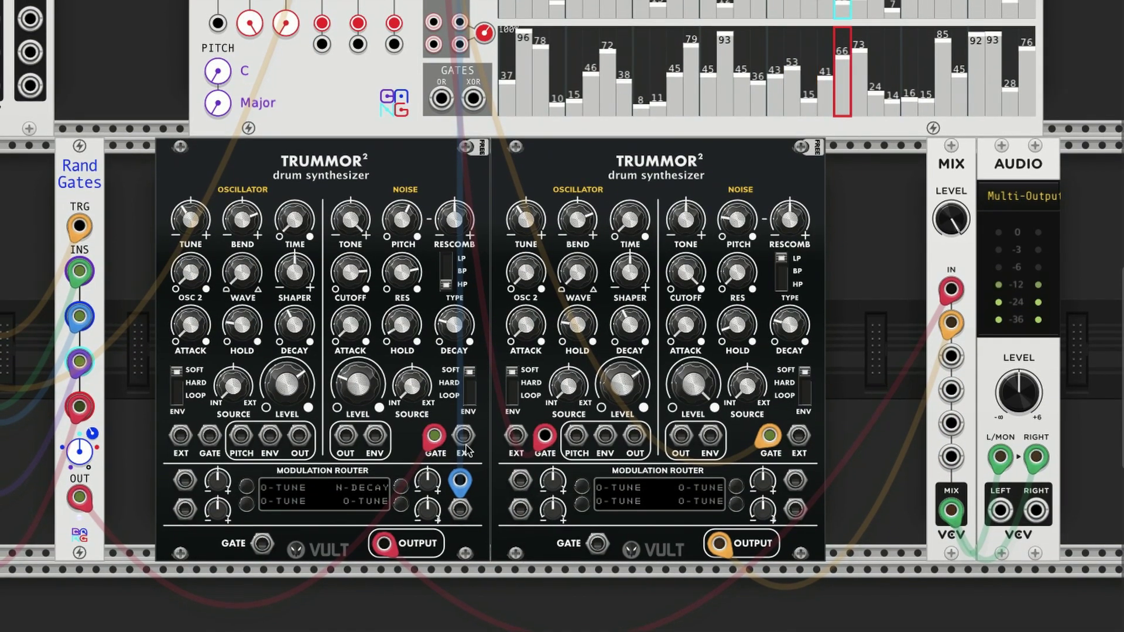
mouse_move(458, 333)
left_click_drag(457, 332, 457, 339)
- Raise the first Trummor's slot 2 modulation amount and set the Stoch Seq4's Aqua spread to about 0.72
left_click_drag(427, 480, 427, 494)
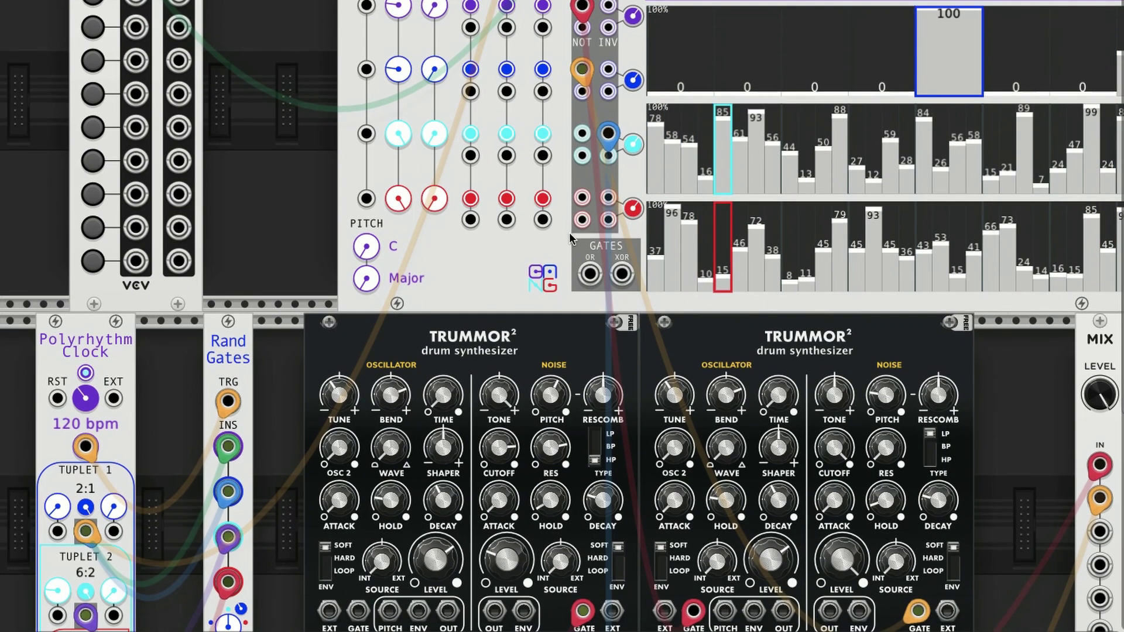
mouse_move(633, 144)
left_mouse_down()
mouse_move(632, 109)
mouse_move(630, 145)
left_mouse_up()
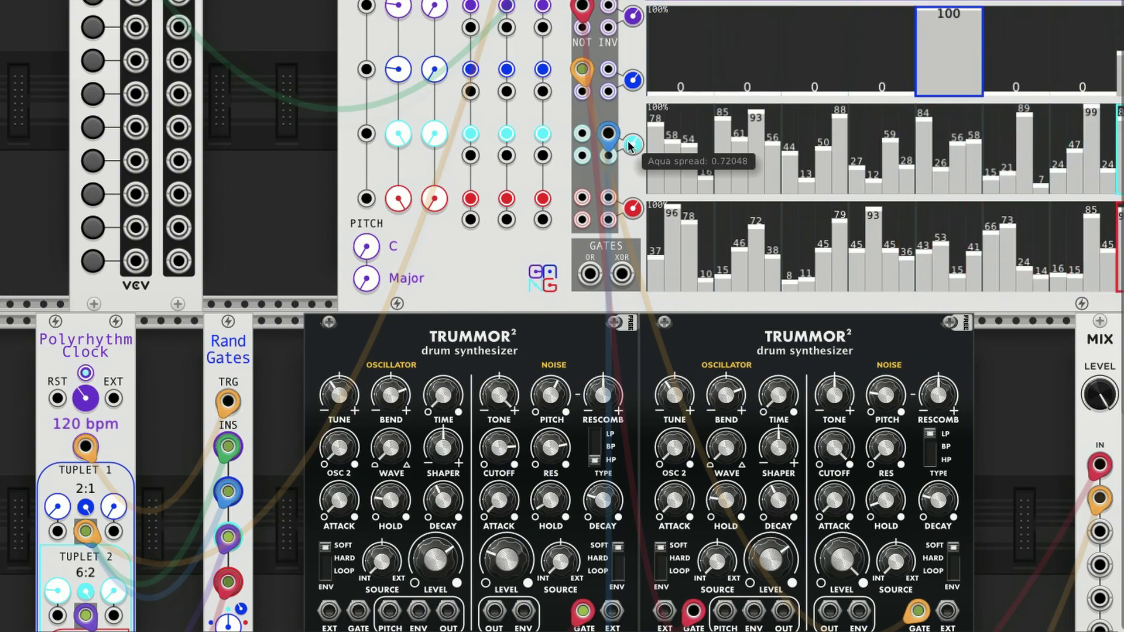
- Set Tuplet 2's probability to about 83% and increase the first Trummor's slot 2 modulation amount further
scroll(293, 217, "down", 3)
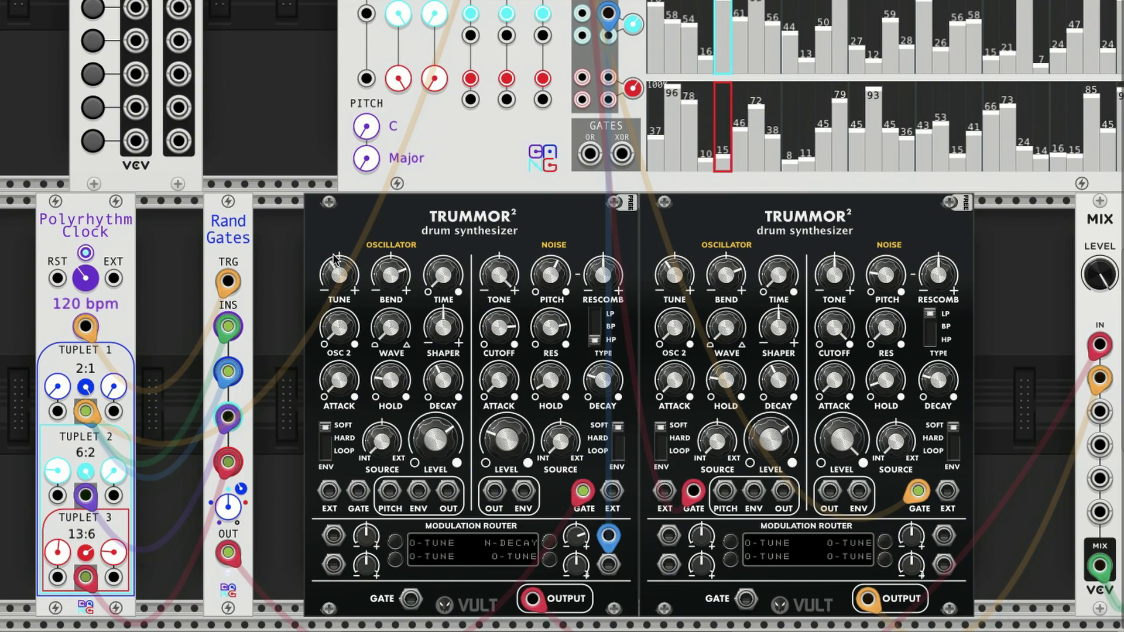
scroll(335, 259, "left", 2)
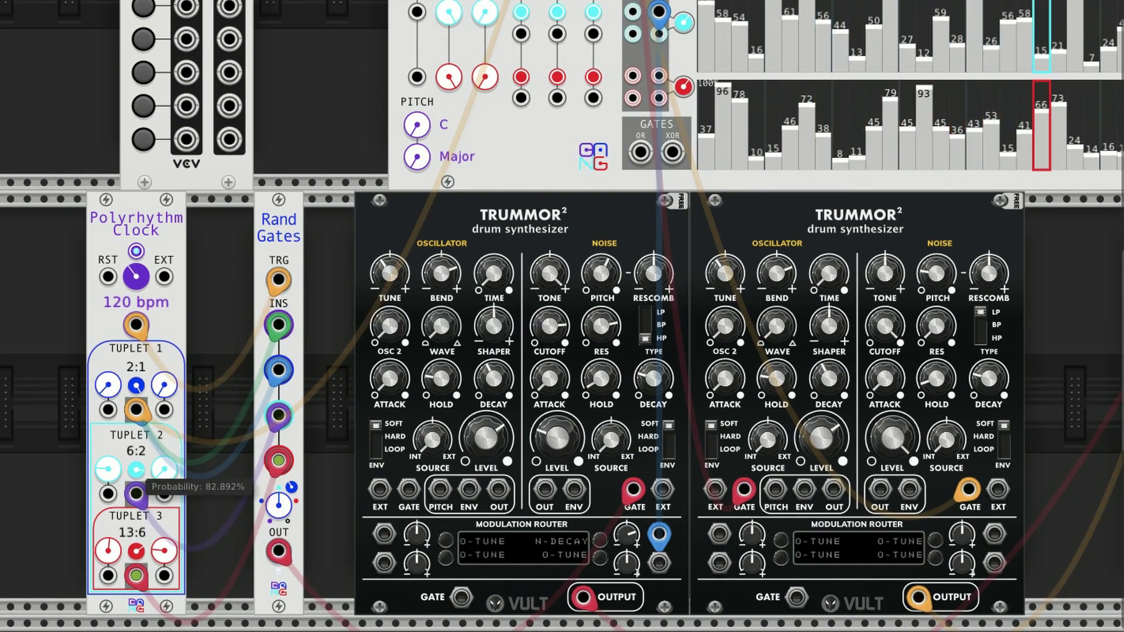
left_click_drag(136, 469, 139, 477)
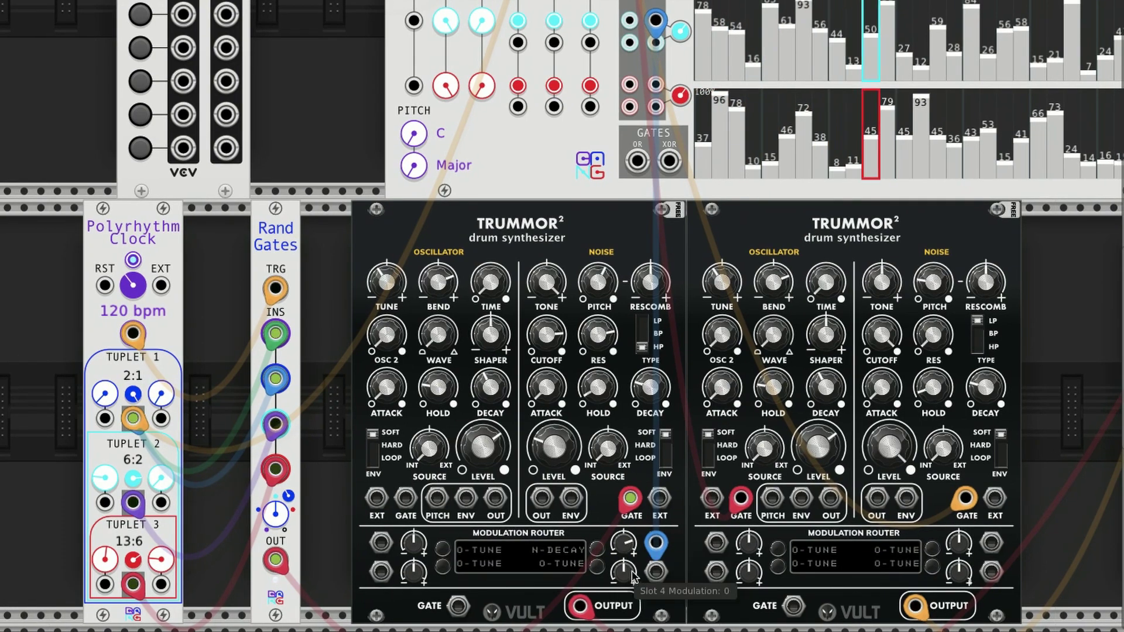
mouse_move(633, 544)
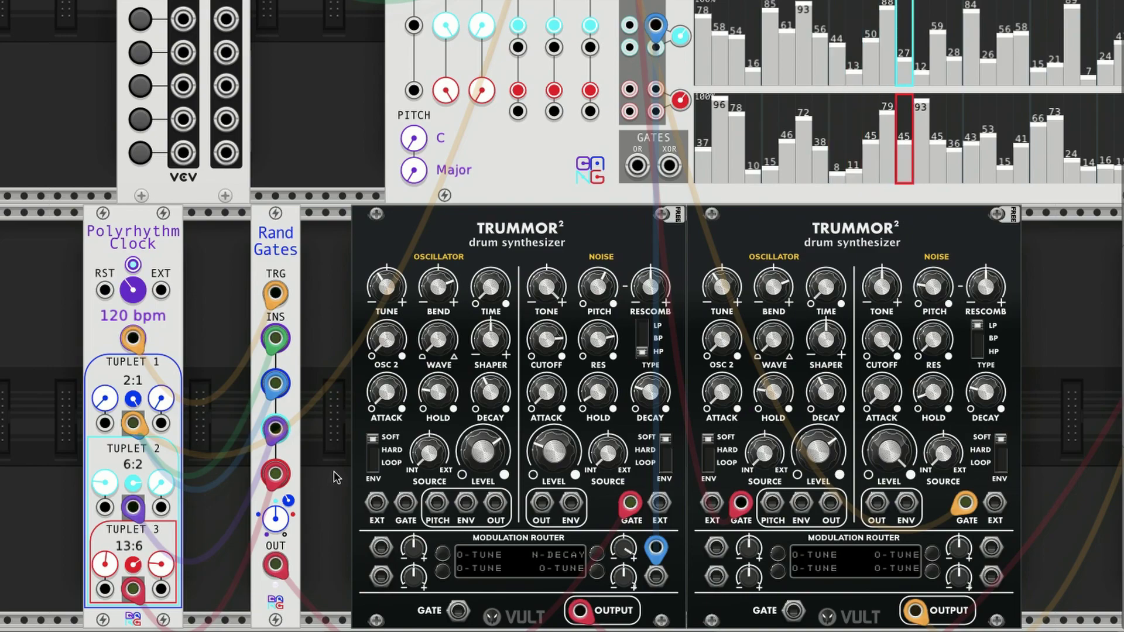
- Examine the Reich phasing patch: the two resonators, the Polyrhythm Clock and the Stoch Seq4's four pattern lanes with their cable connections
scroll(335, 474, "down", 2)
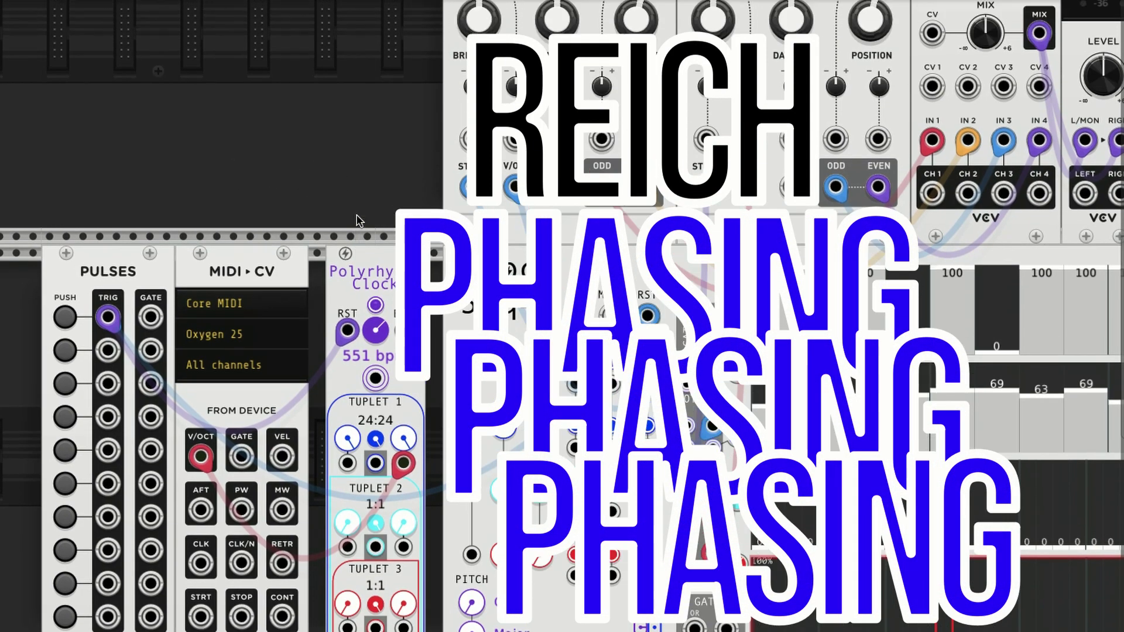
scroll(360, 221, "up", 6)
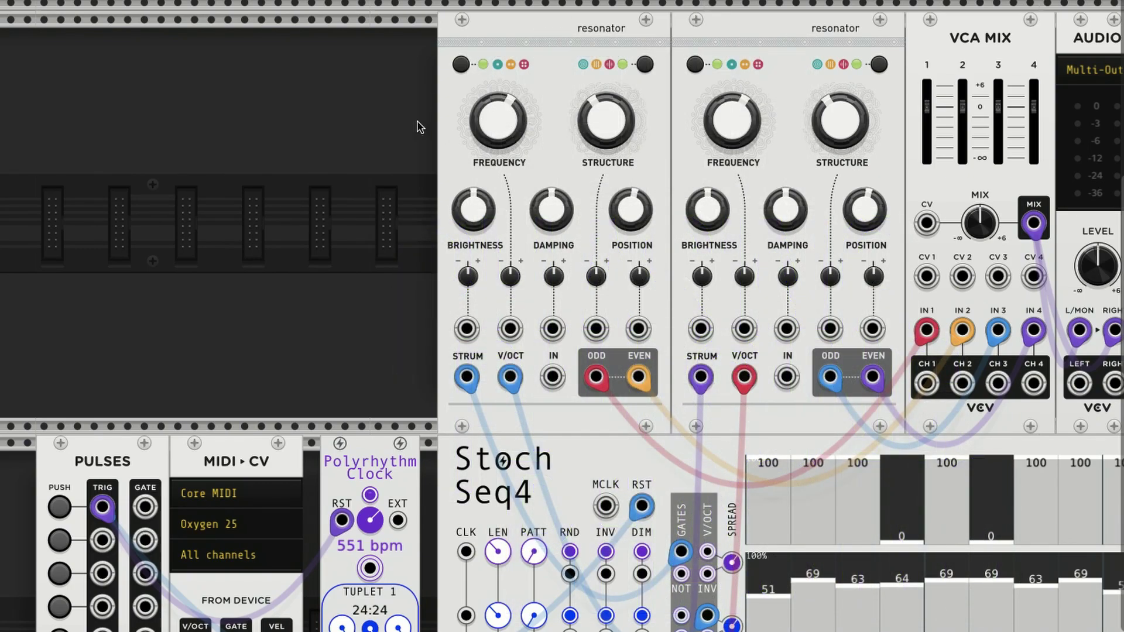
scroll(360, 142, "down", 2)
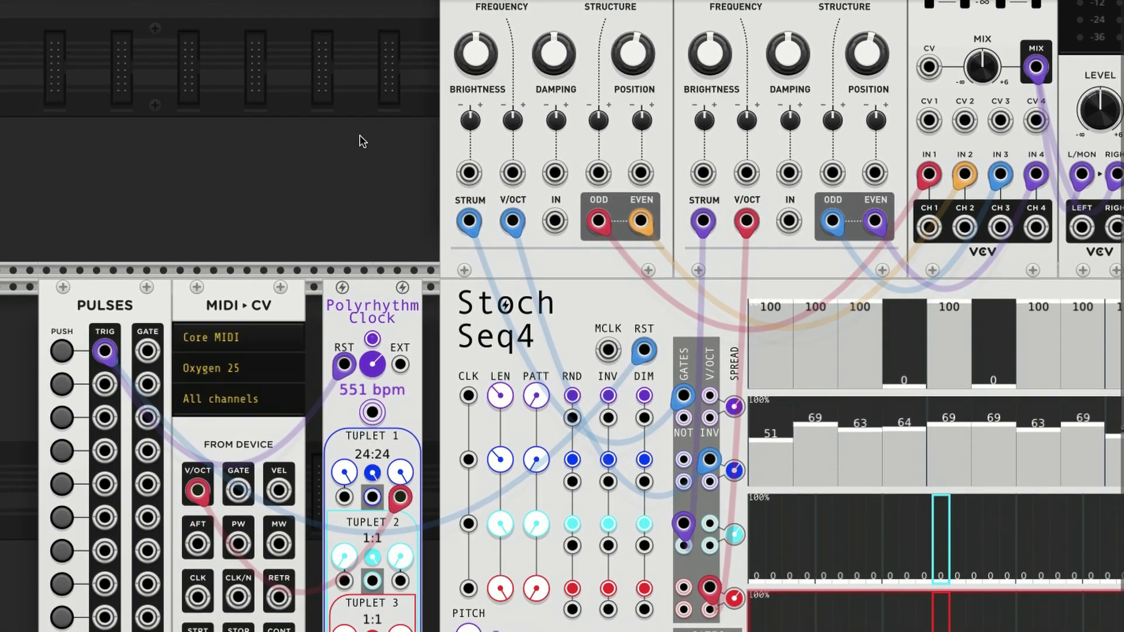
scroll(352, 143, "down", 6)
scroll(410, 129, "right", 3)
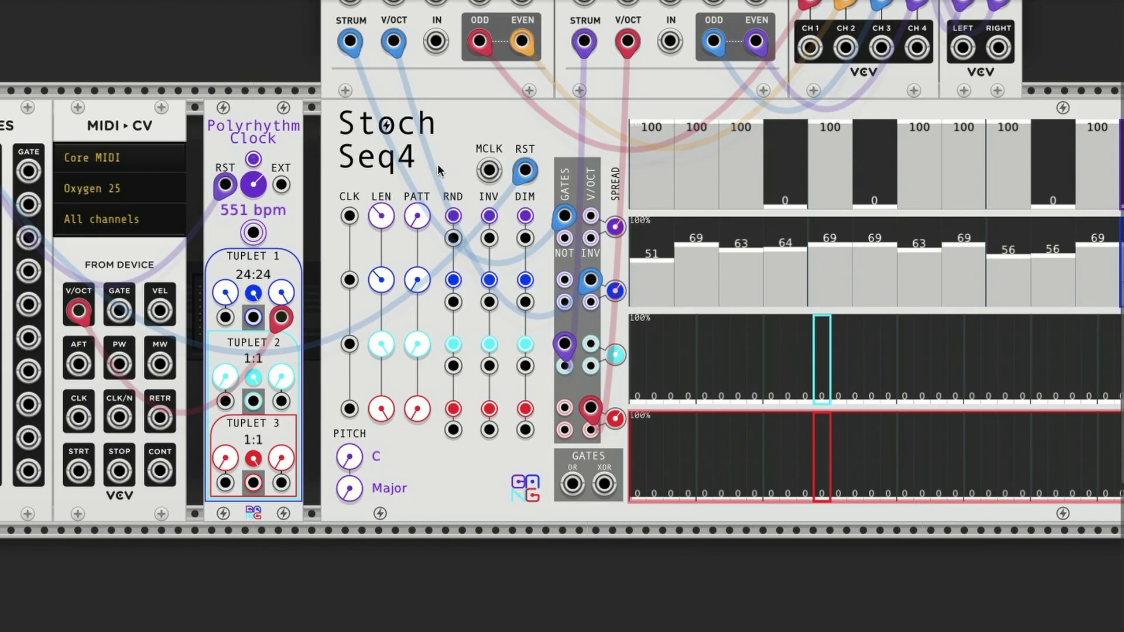
scroll(440, 163, "right", 2)
scroll(440, 163, "up", 1)
scroll(381, 152, "right", 2)
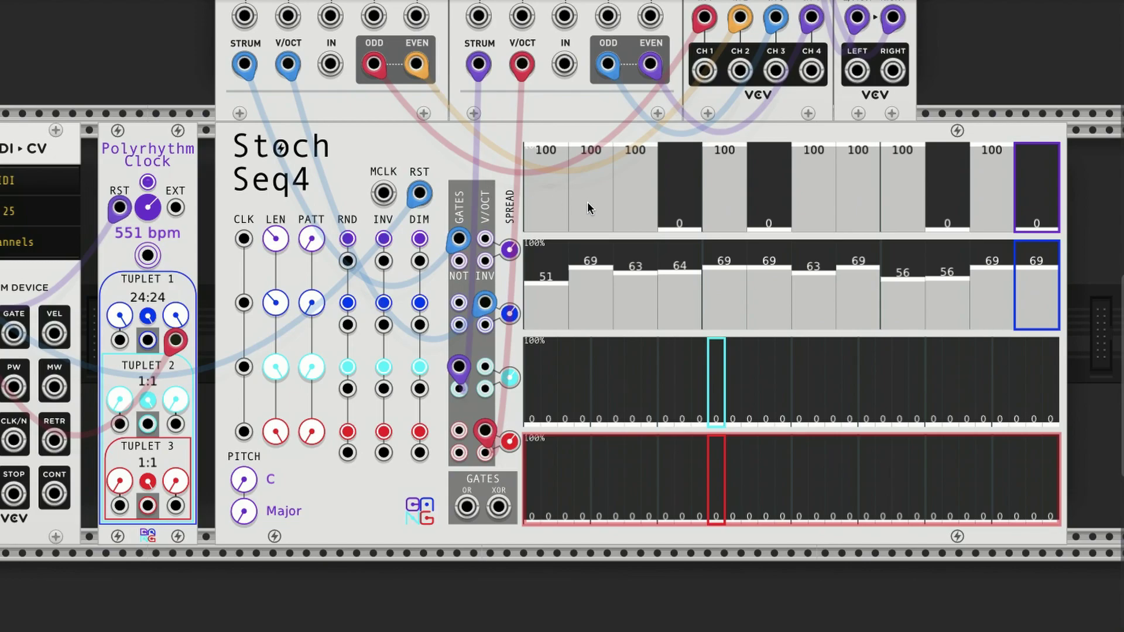
scroll(588, 208, "up", 1)
scroll(587, 205, "up", 1)
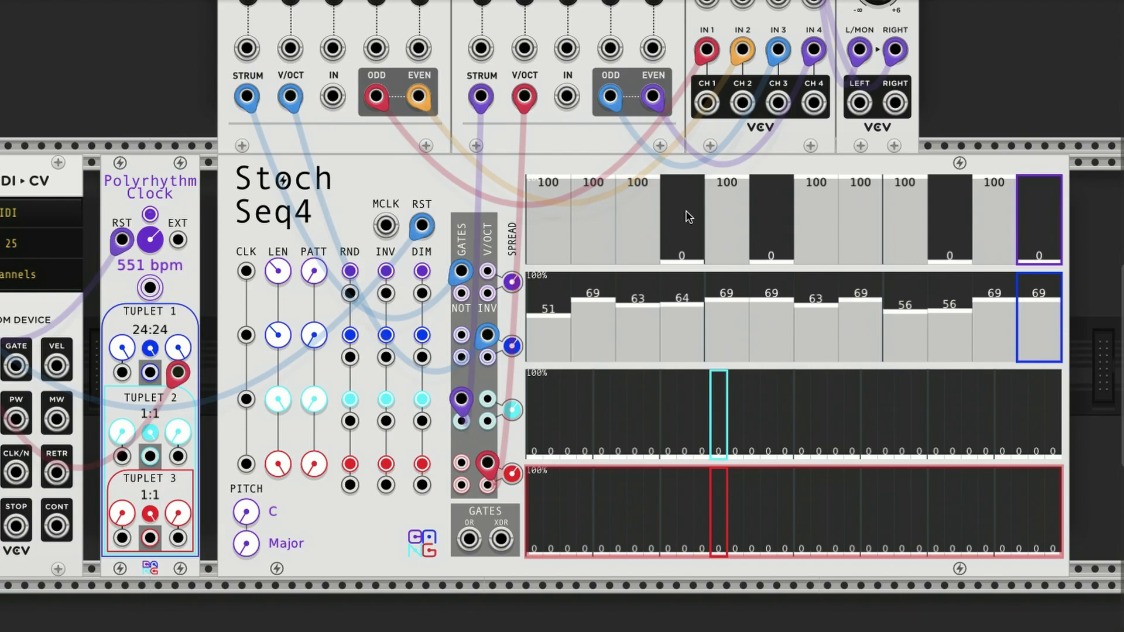
scroll(462, 274, "right", 2)
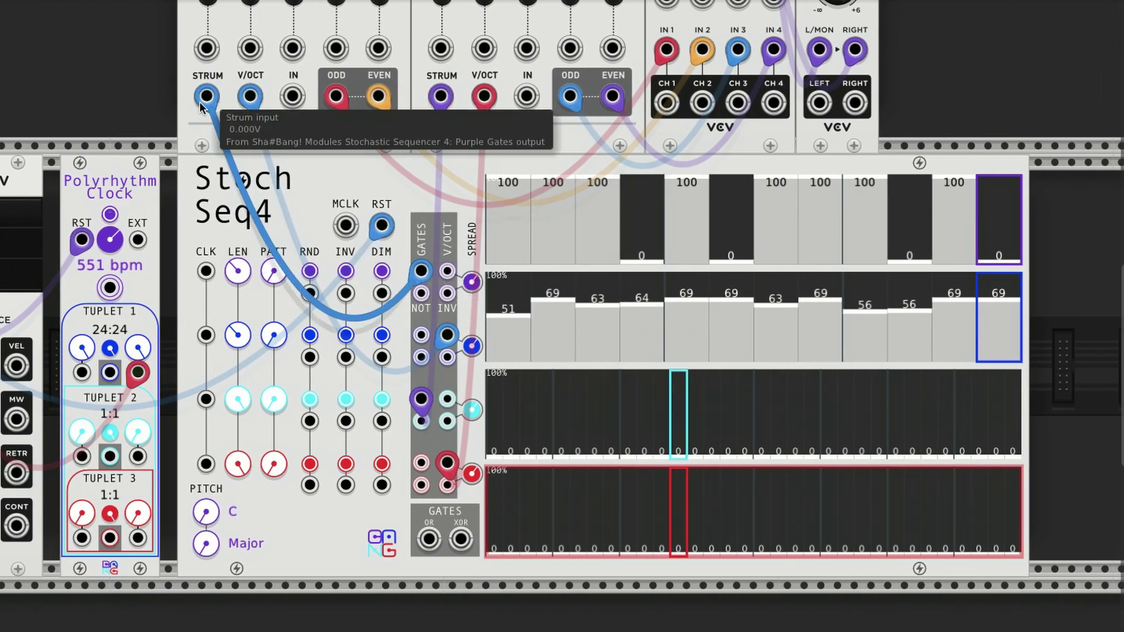
- Paste the Stoch Seq4's purple gate pattern into the aqua lane and its blue pitch pattern into the red lane
scroll(361, 179, "left", 2)
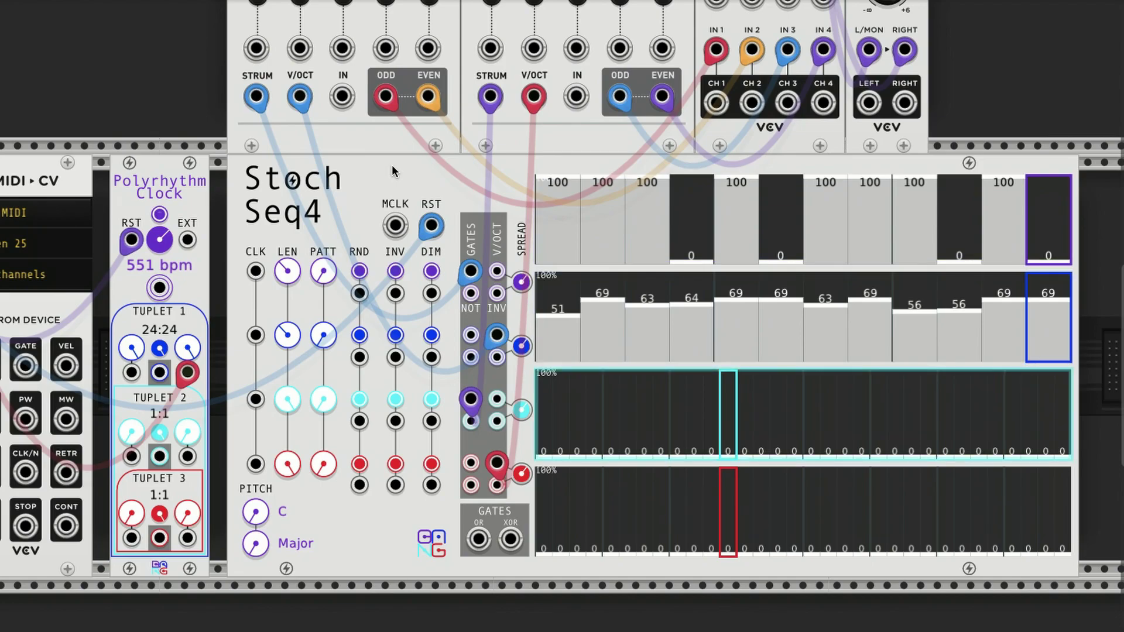
key("ctrl+v")
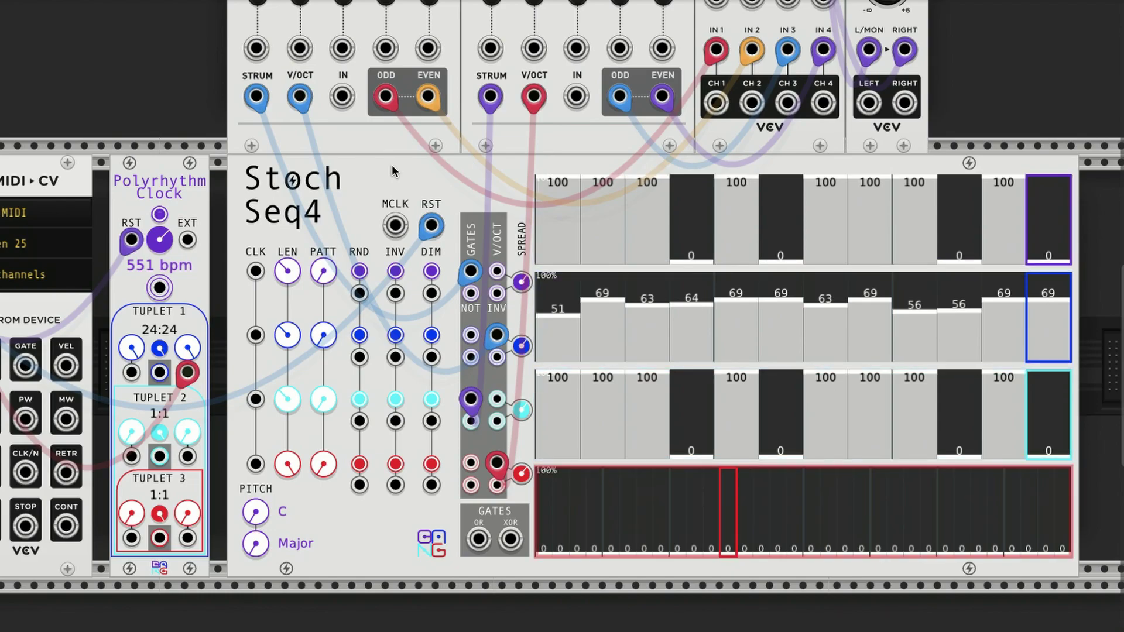
key("ctrl+v")
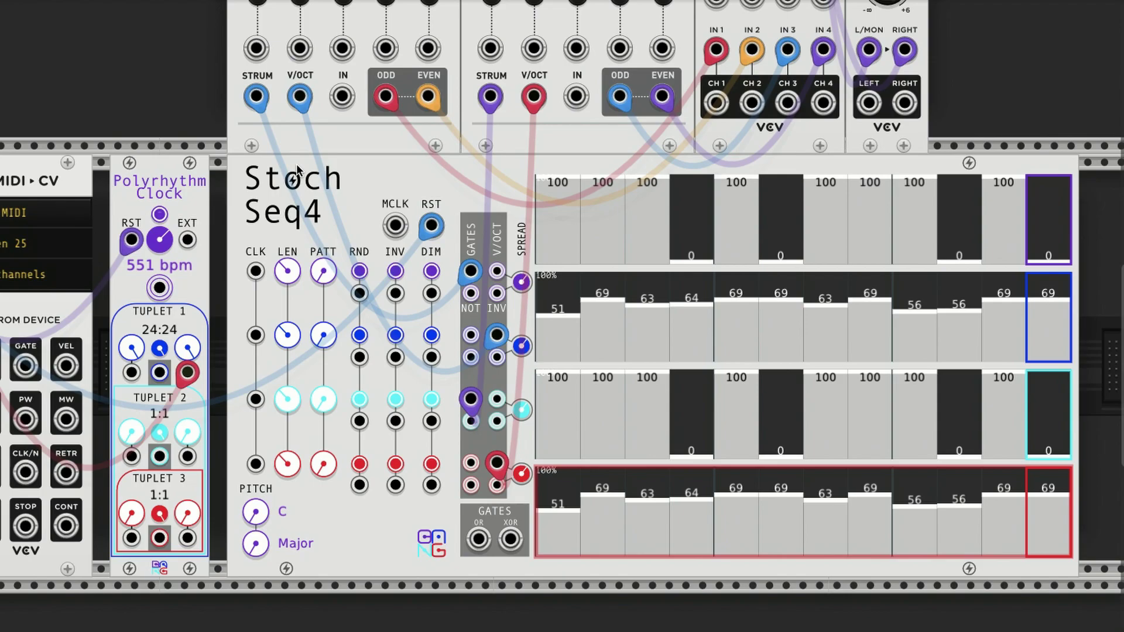
- Patch the Polyrhythm Clock's master clock output into the Stoch Seq4's purple and blue CLK inputs
scroll(369, 206, "left", 2)
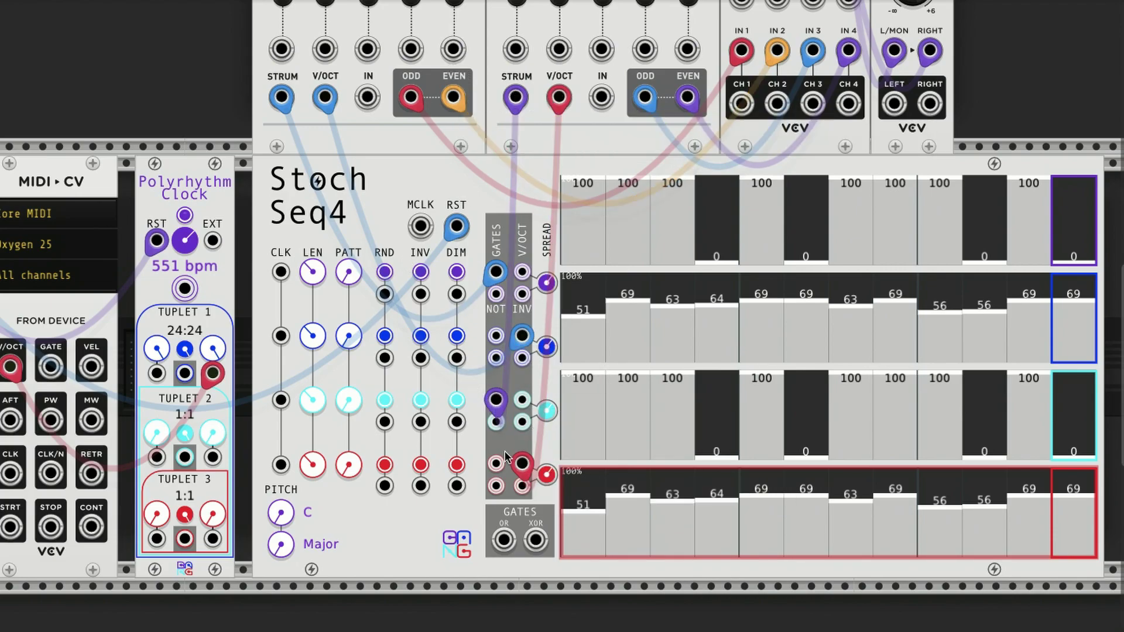
scroll(290, 228, "left", 5)
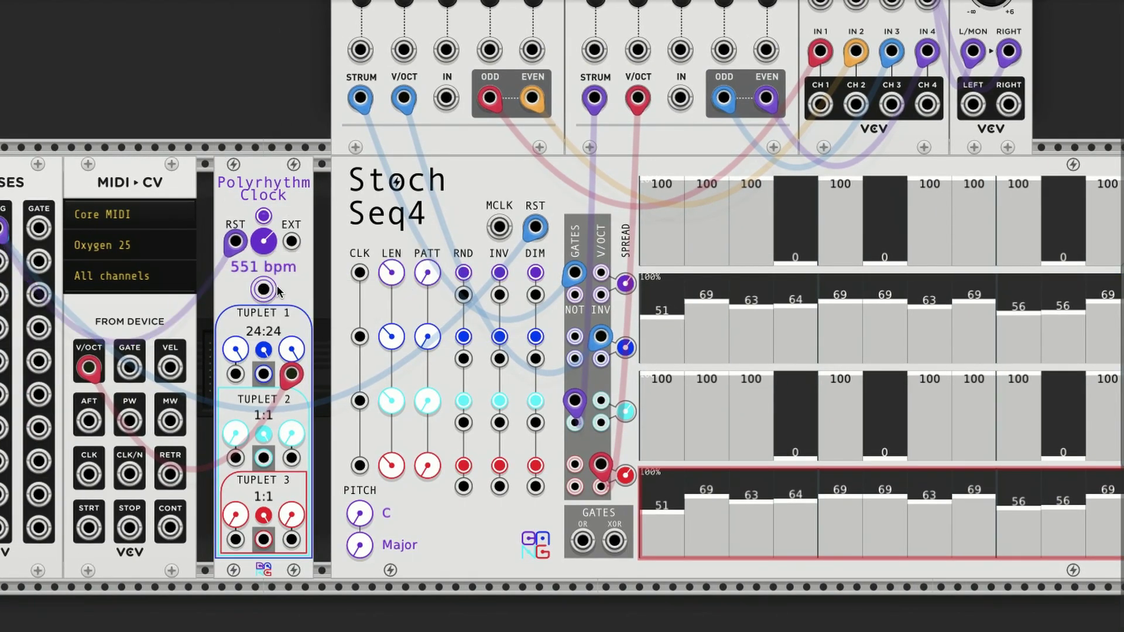
left_click_drag(275, 288, 357, 281)
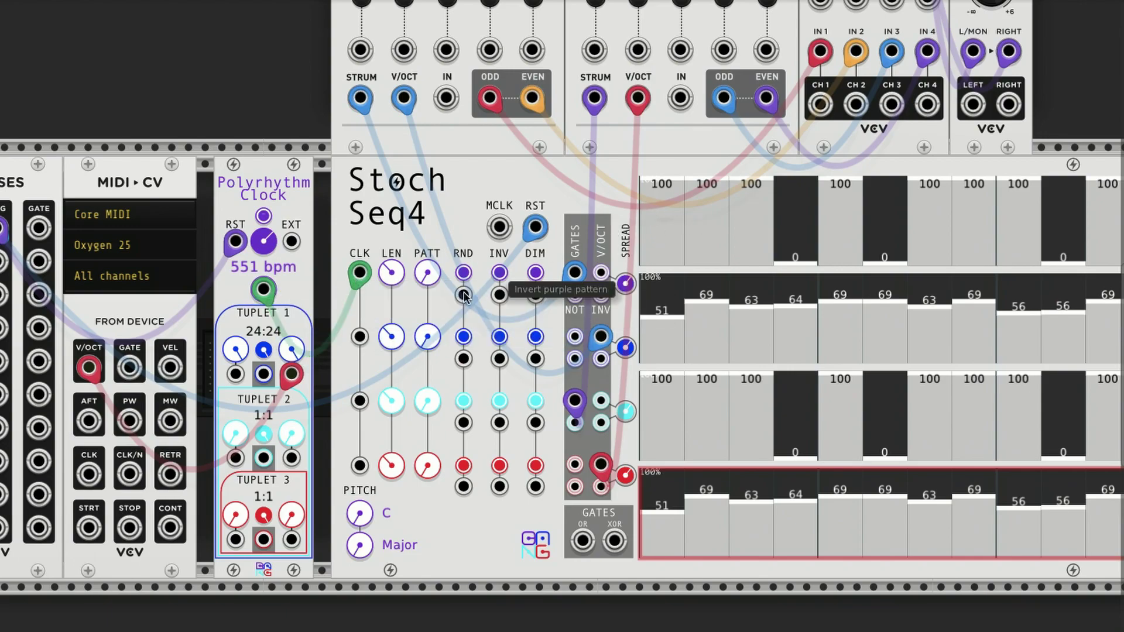
left_click_drag(264, 288, 361, 338)
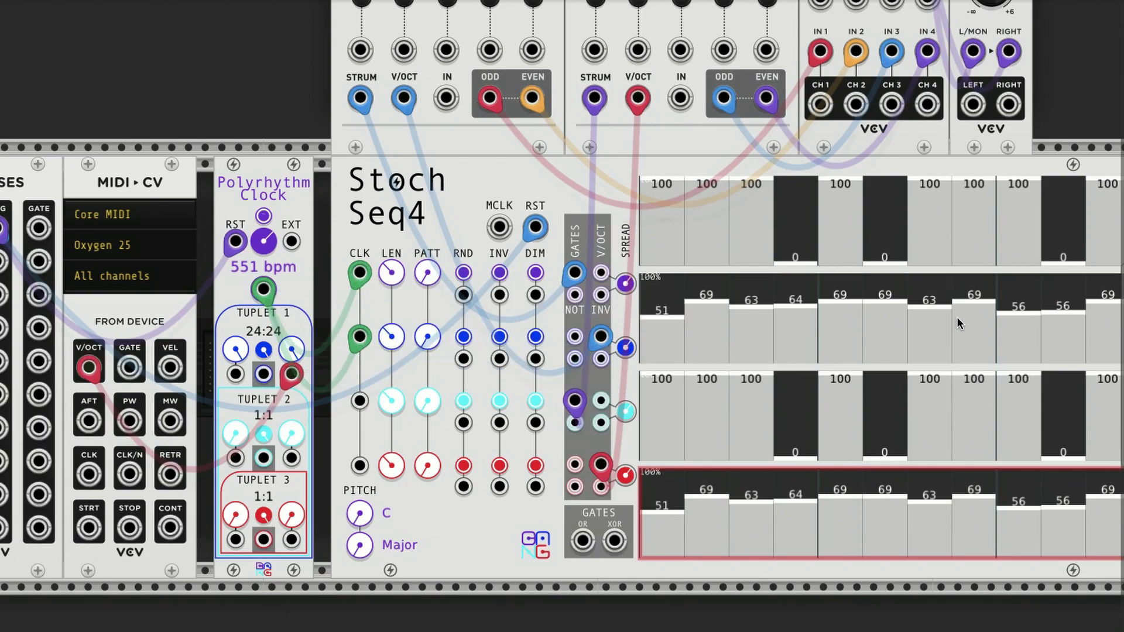
- Patch the Polyrhythm Clock's Tuplet 1 output into the Stoch Seq4's aqua and red CLK inputs
scroll(709, 325, "right", 2)
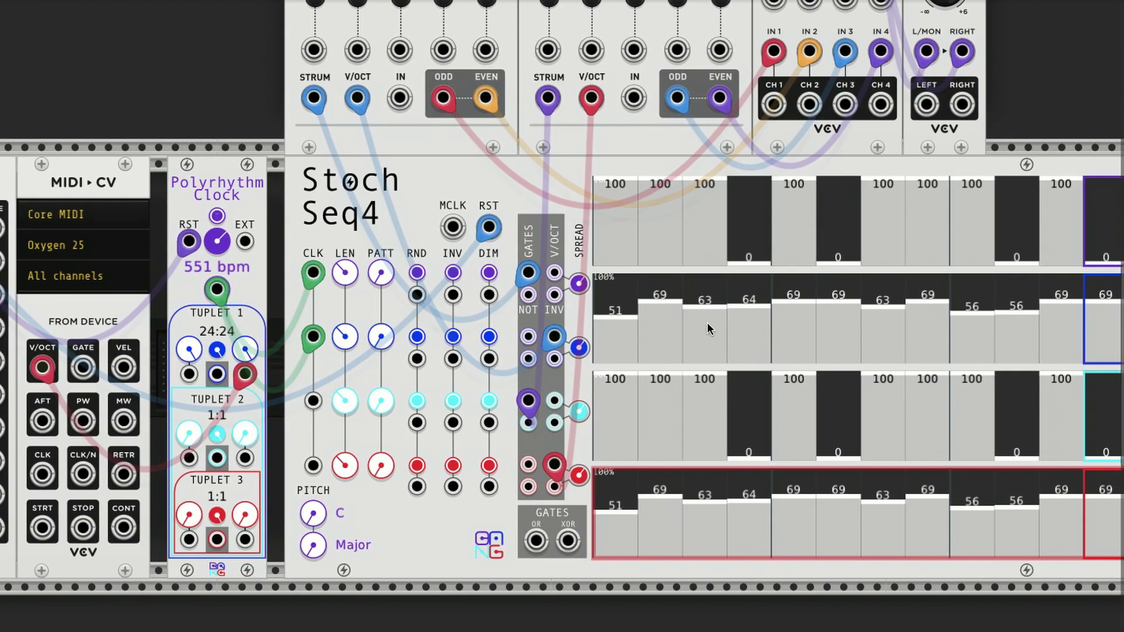
scroll(545, 299, "left", 2)
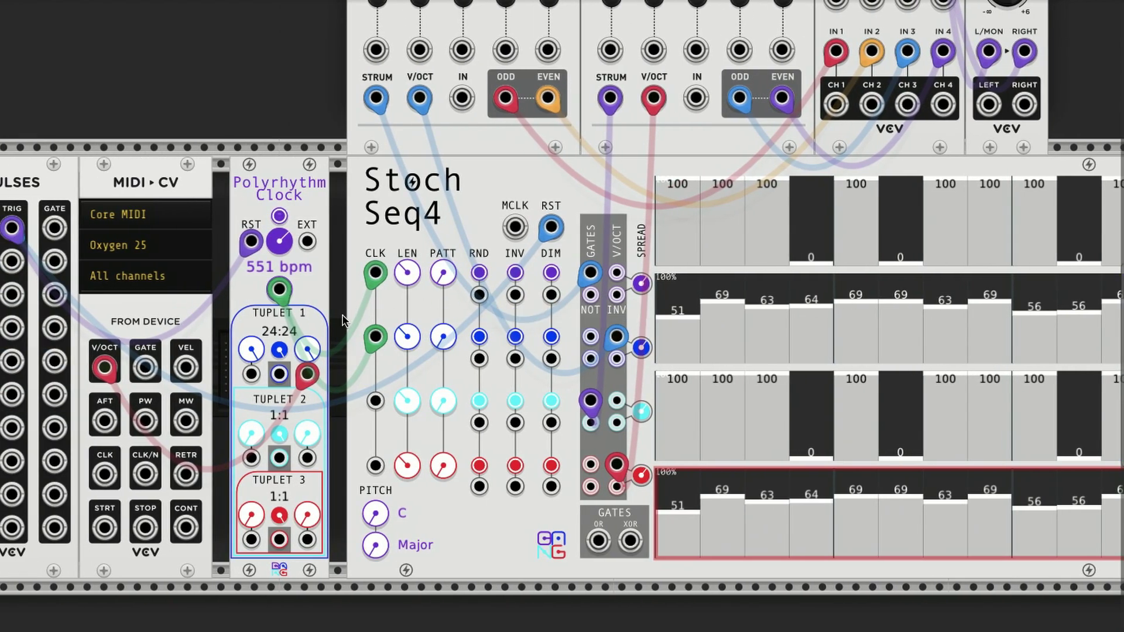
left_click_drag(279, 374, 376, 466)
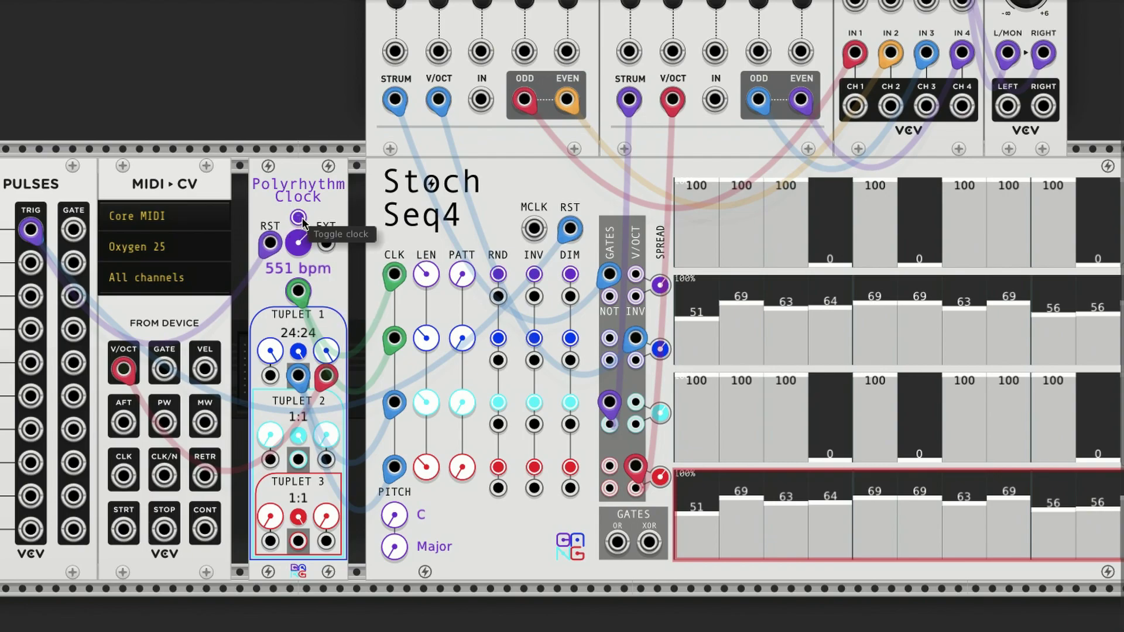
- Start the Polyrhythm Clock briefly and stop it again
scroll(346, 223, "left", 3)
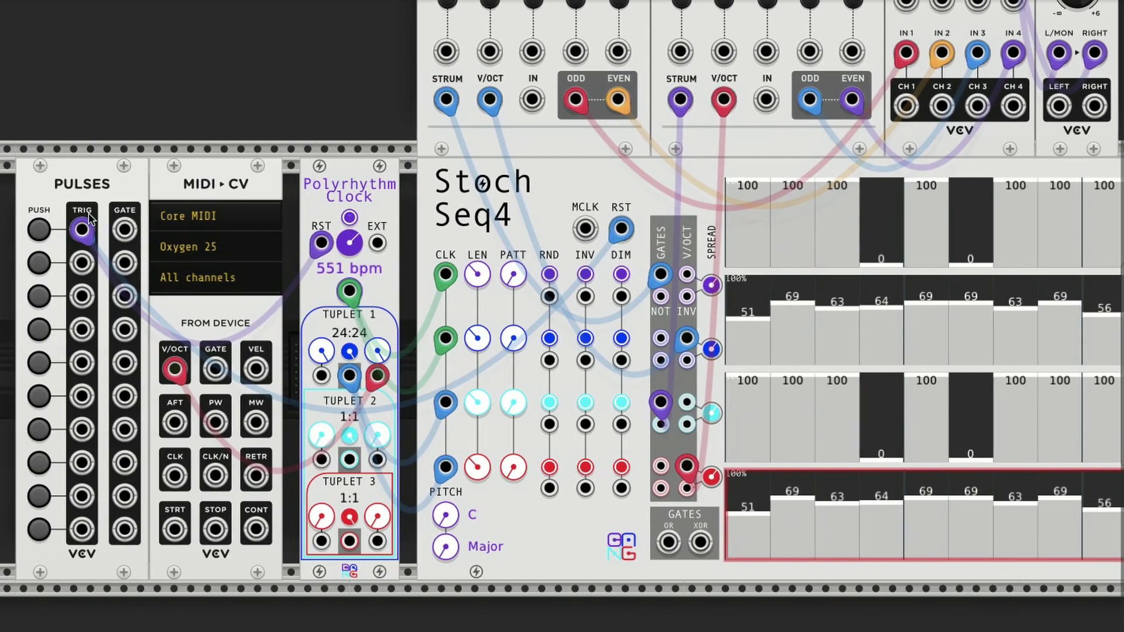
left_click(352, 218)
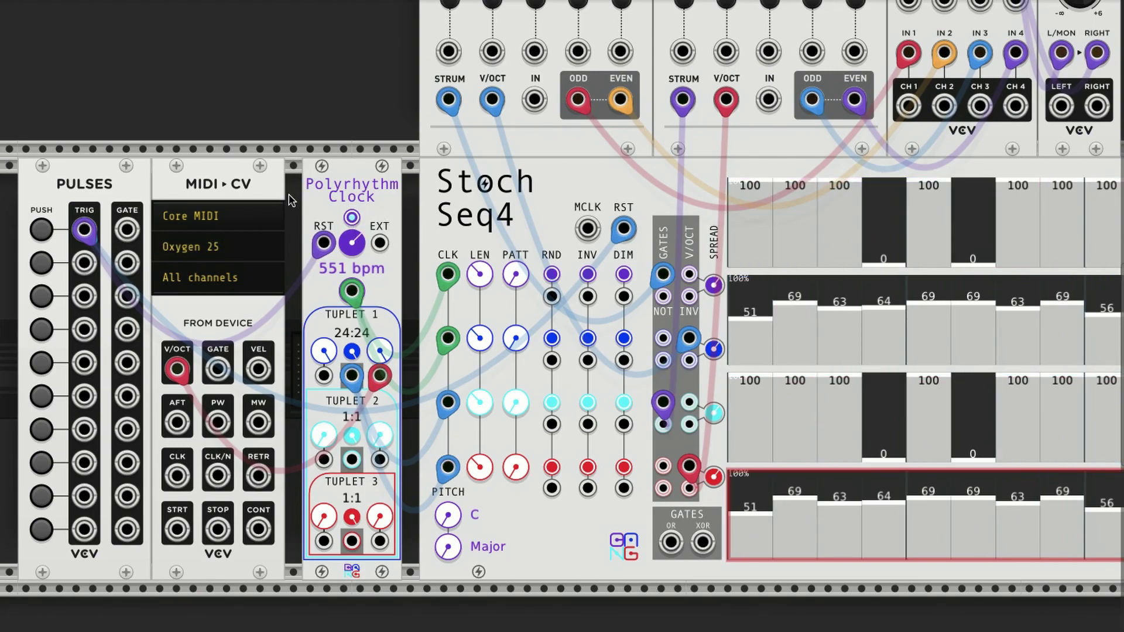
left_click(352, 218)
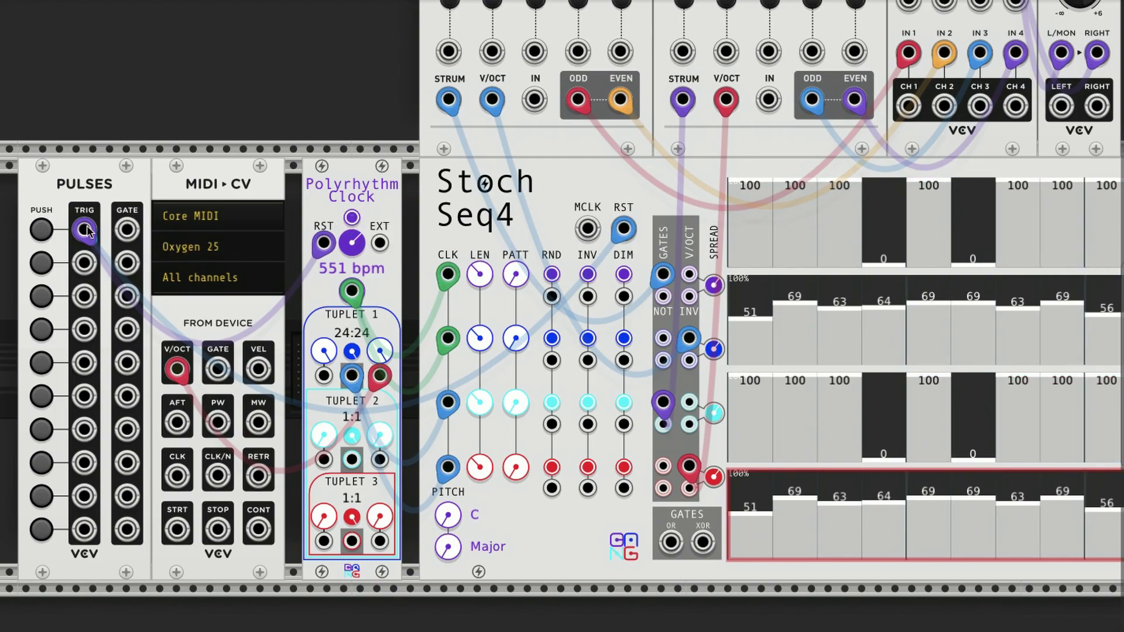
- Run the Polyrhythm Clock to play the two phasing voices across the Stoch Seq4 lanes, and stop it
scroll(223, 144, "right", 2)
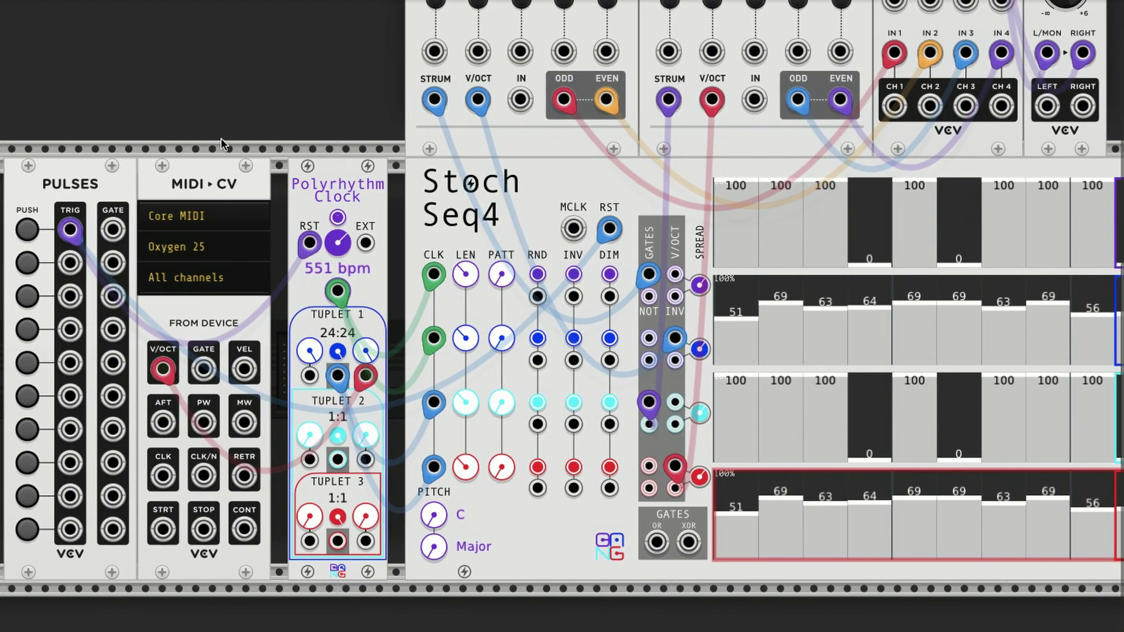
scroll(220, 138, "right", 2)
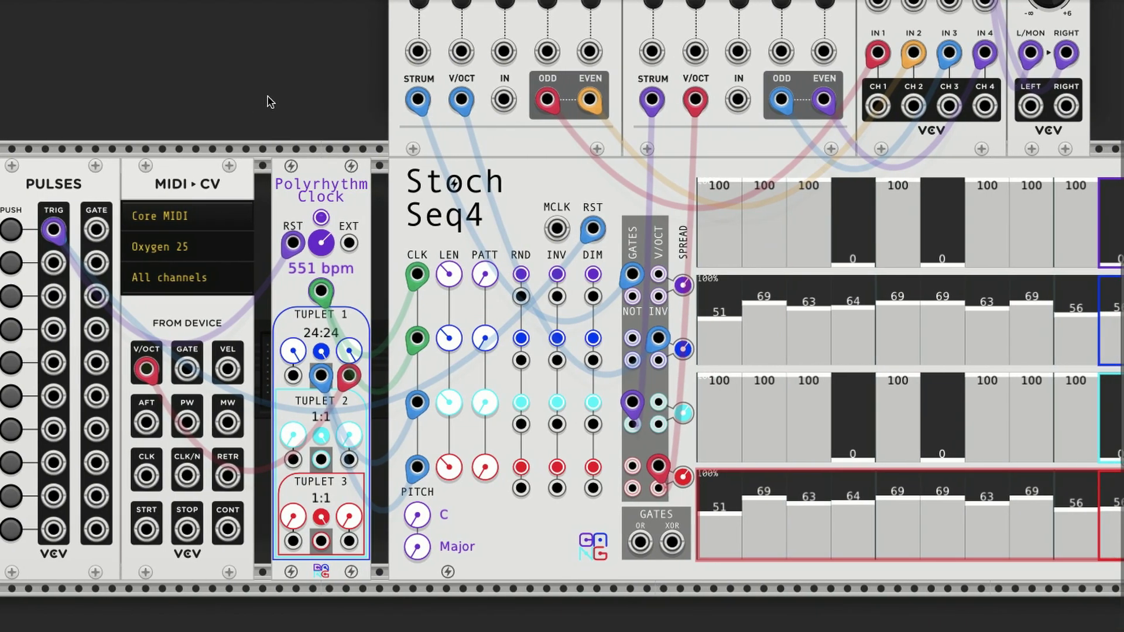
left_click(321, 223)
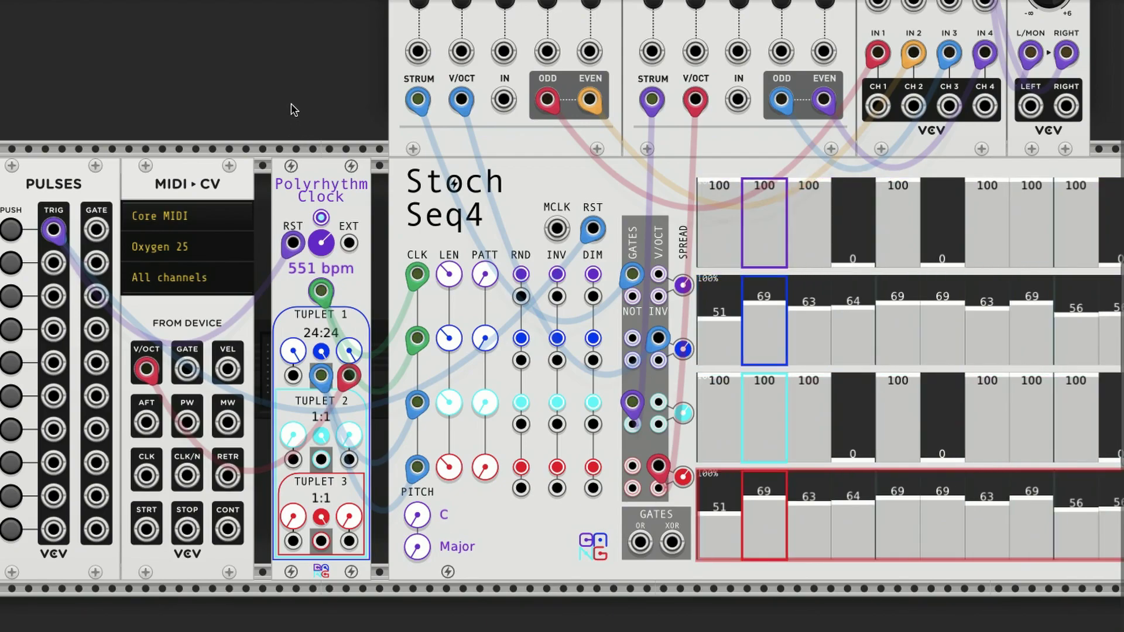
scroll(294, 109, "right", 3)
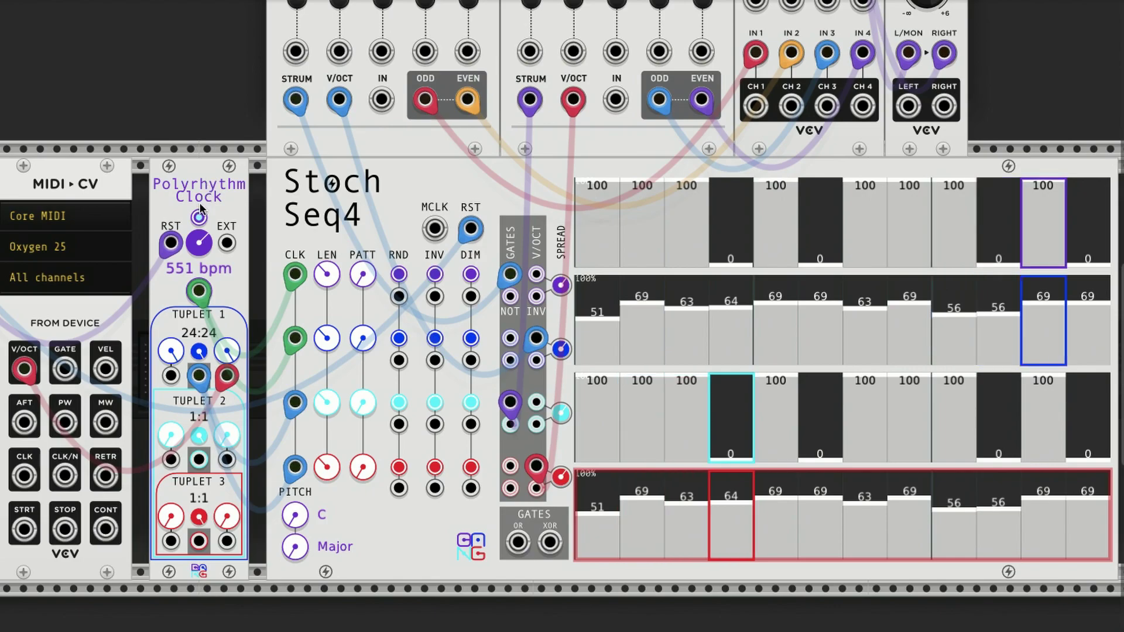
scroll(181, 93, "left", 3)
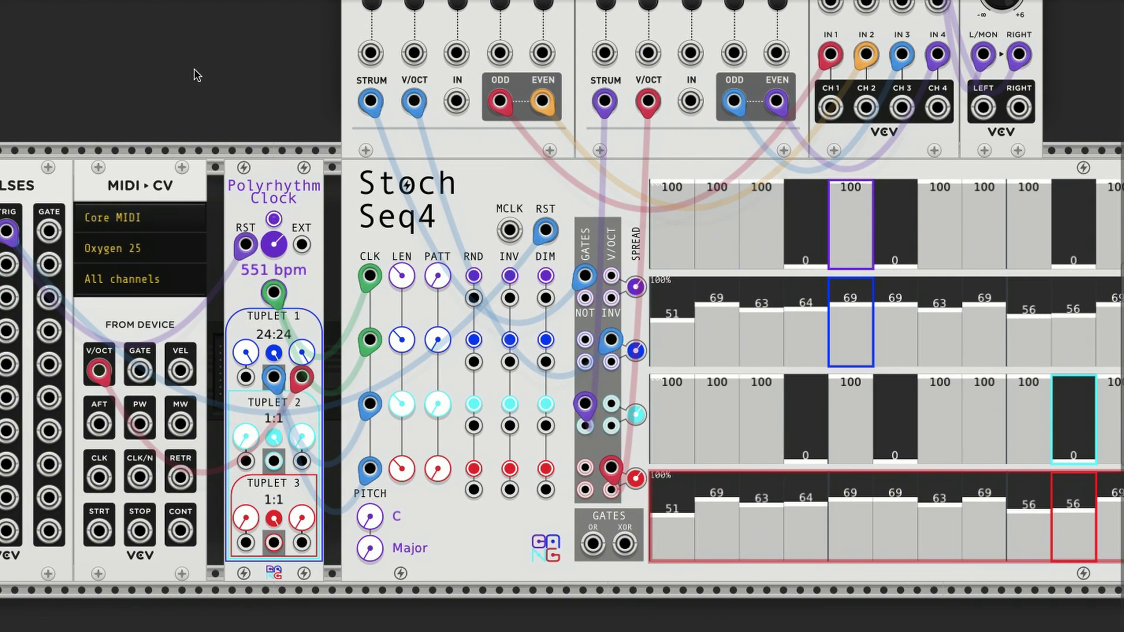
scroll(263, 82, "left", 4)
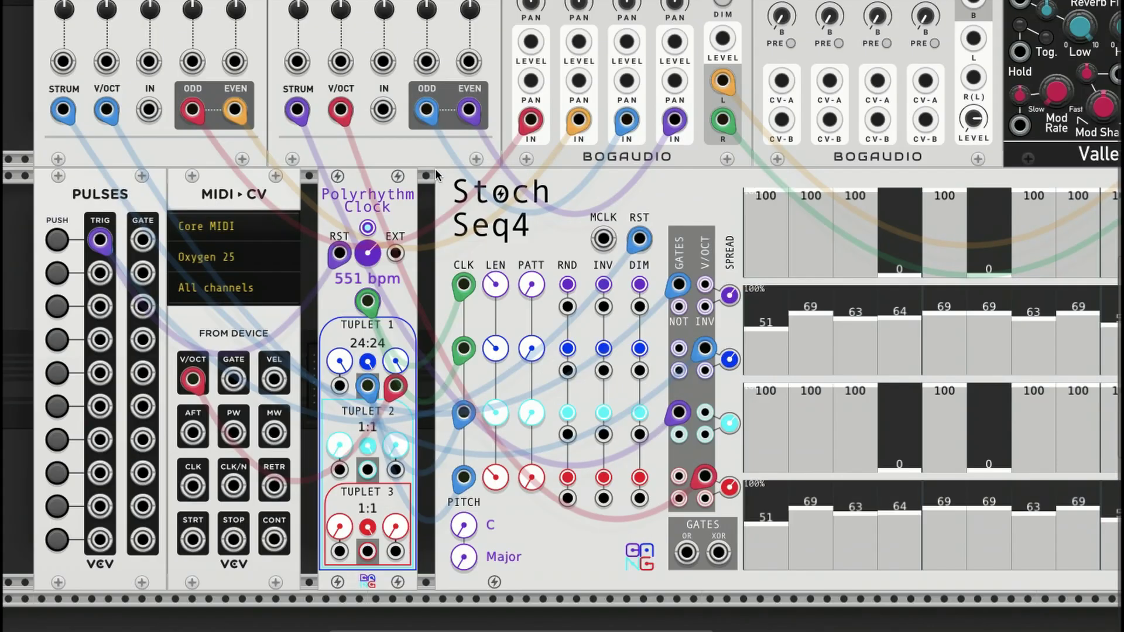
- Dim the rack by lowering the room brightness to 3.7% while the extended phasing patch plays
scroll(435, 169, "right", 5)
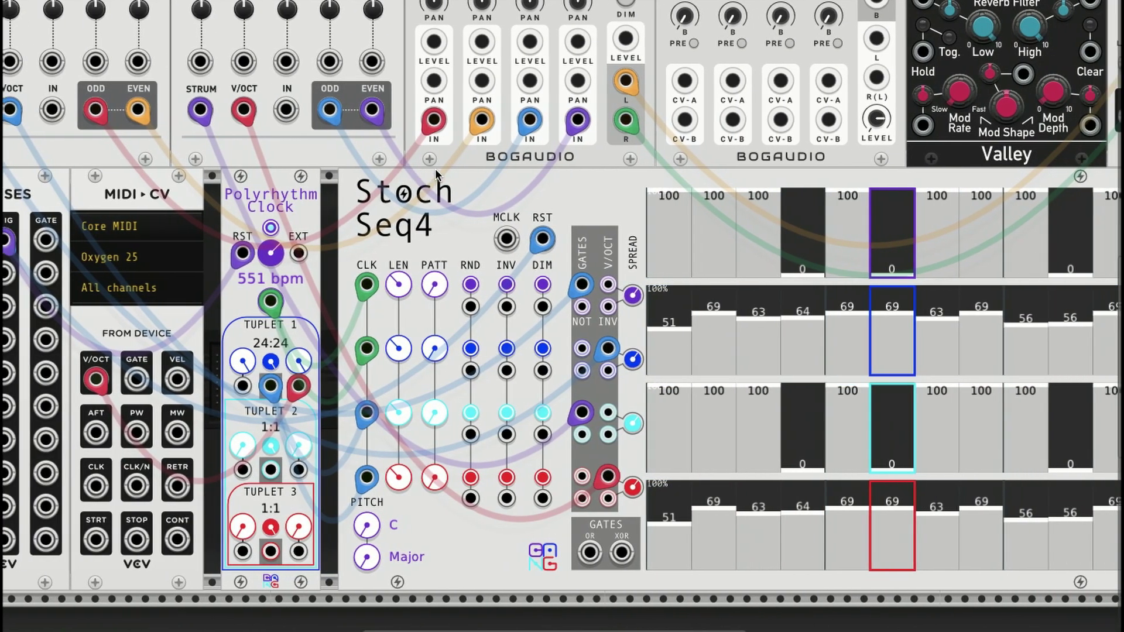
scroll(434, 169, "right", 2)
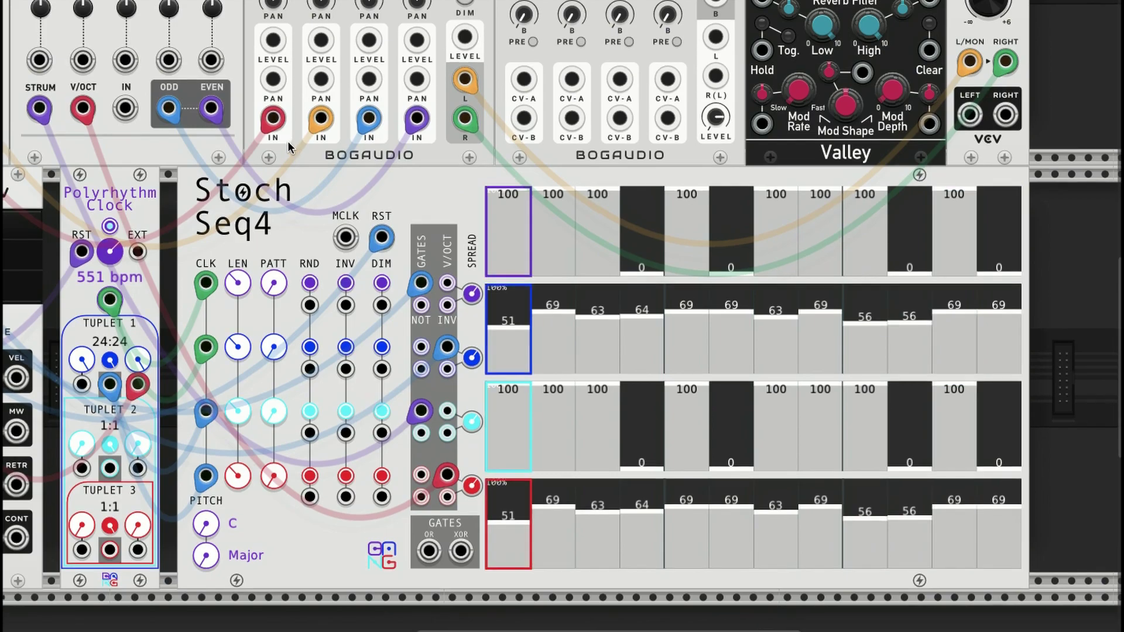
scroll(287, 141, "down", 1)
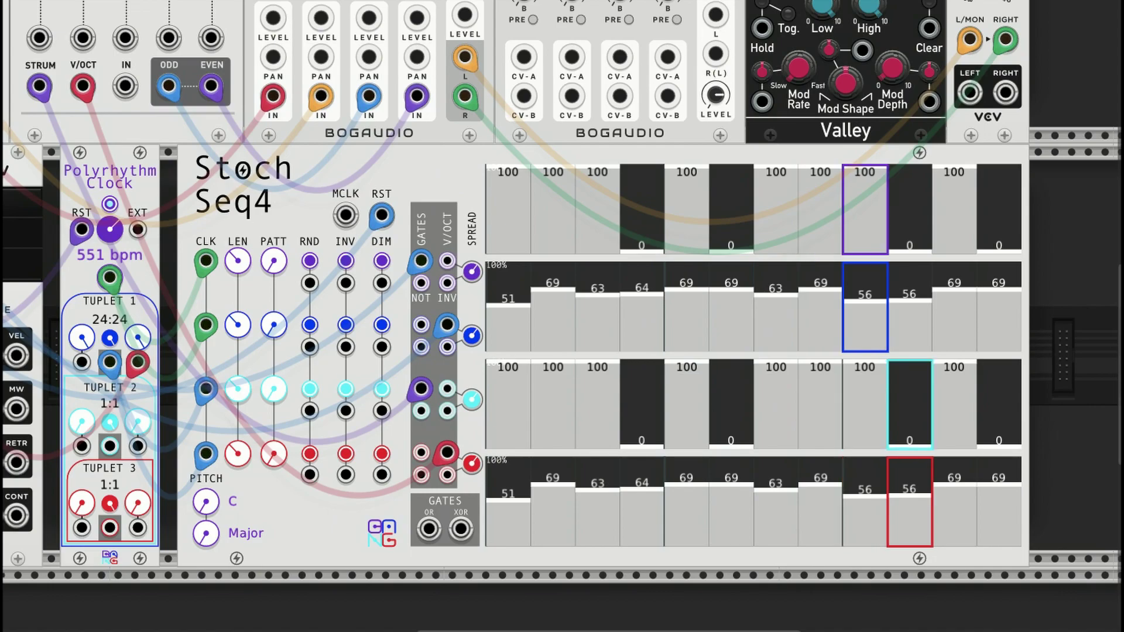
left_click(82, 2)
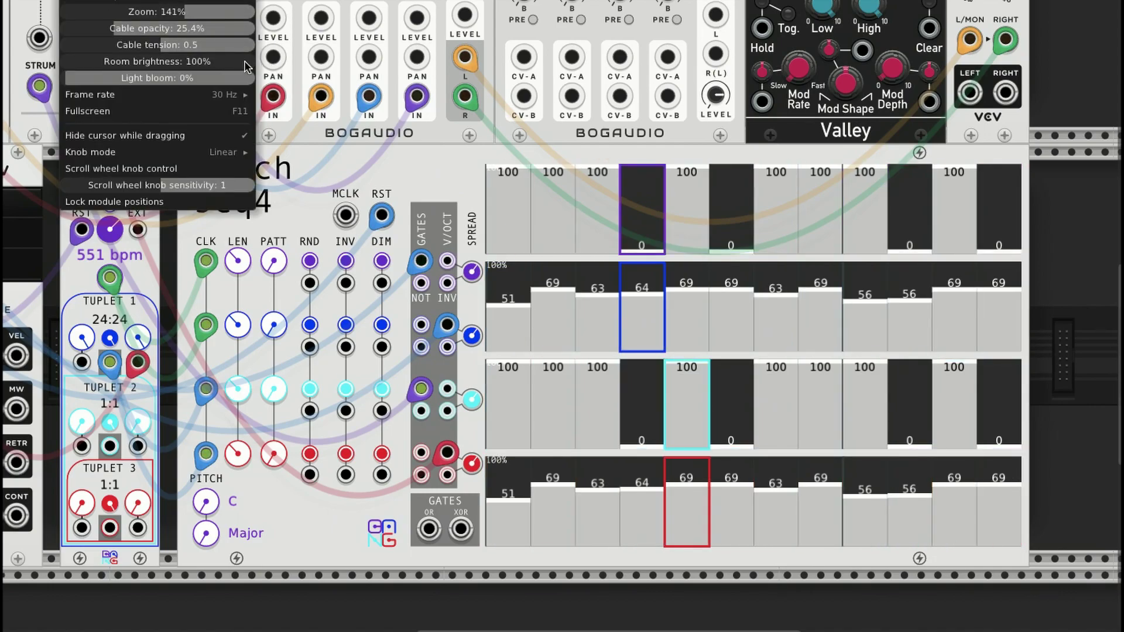
left_click_drag(237, 66, 54, 67)
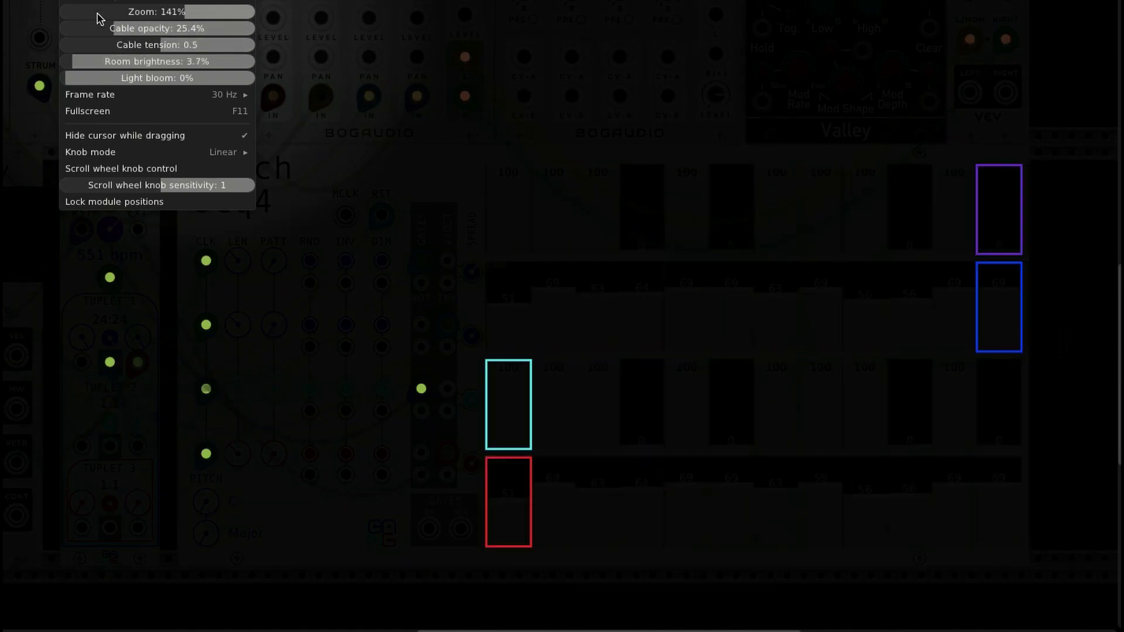
left_click(82, 1)
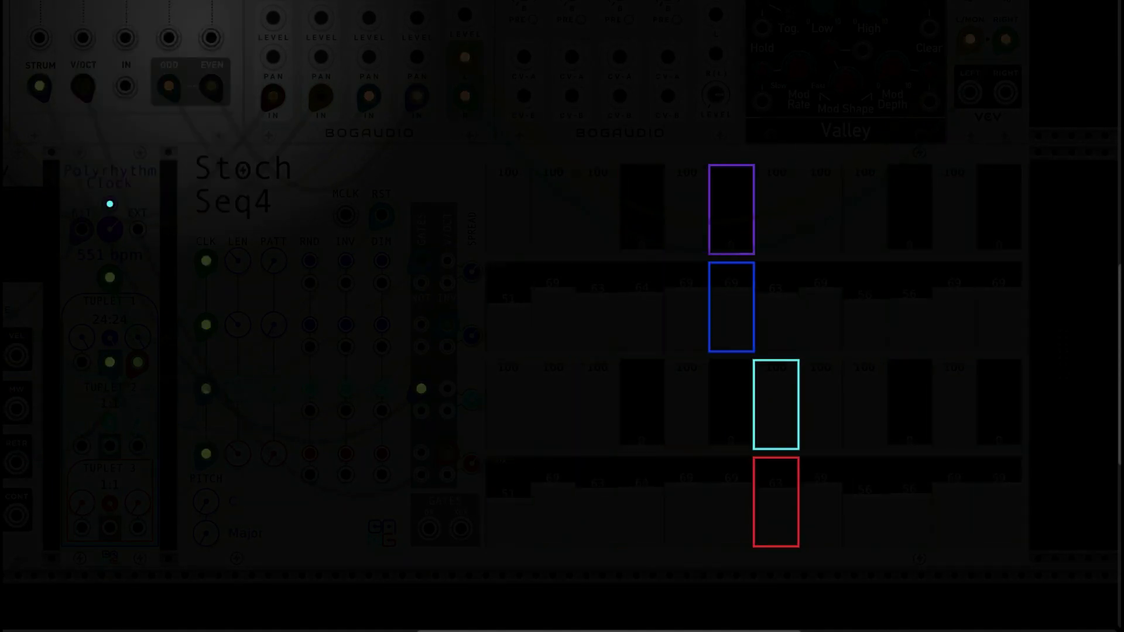